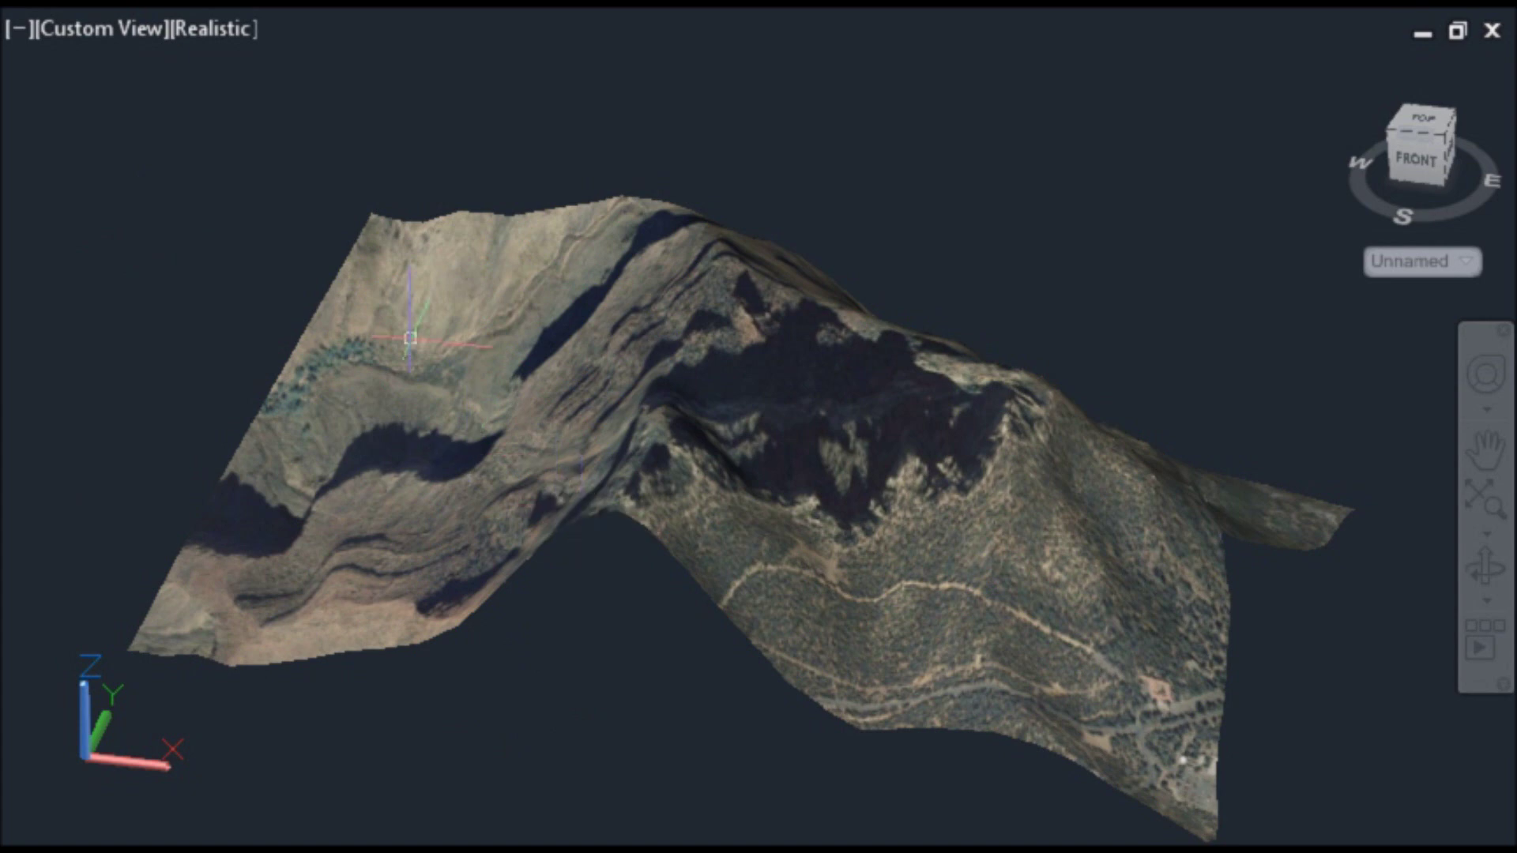
- Orbit the realistic terrain to show the ridge from another side, then spin it continuously
key(Return)
drag(760, 579, 605, 546)
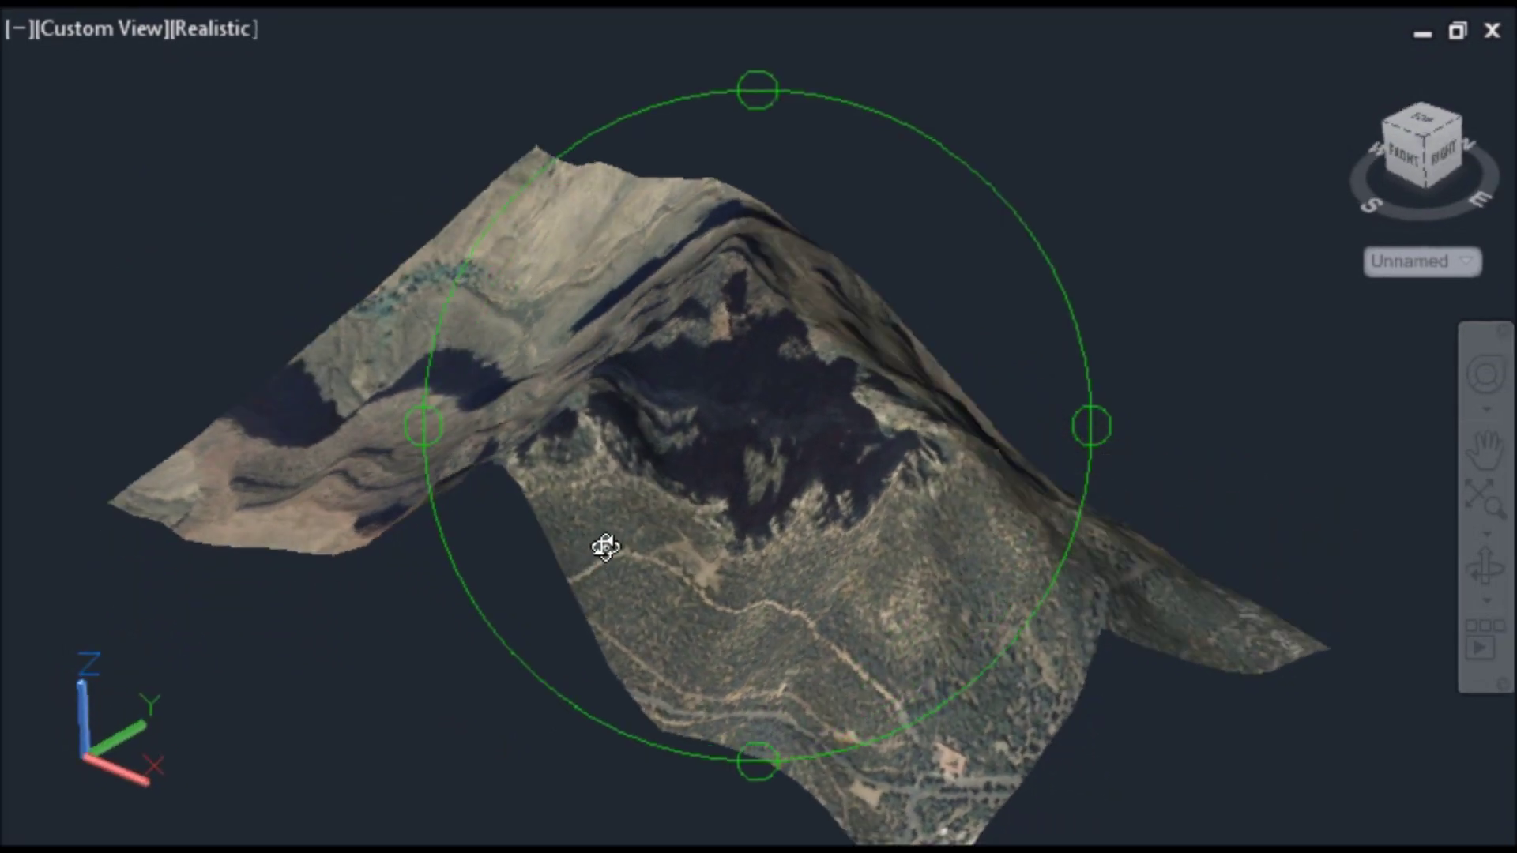
key(Escape)
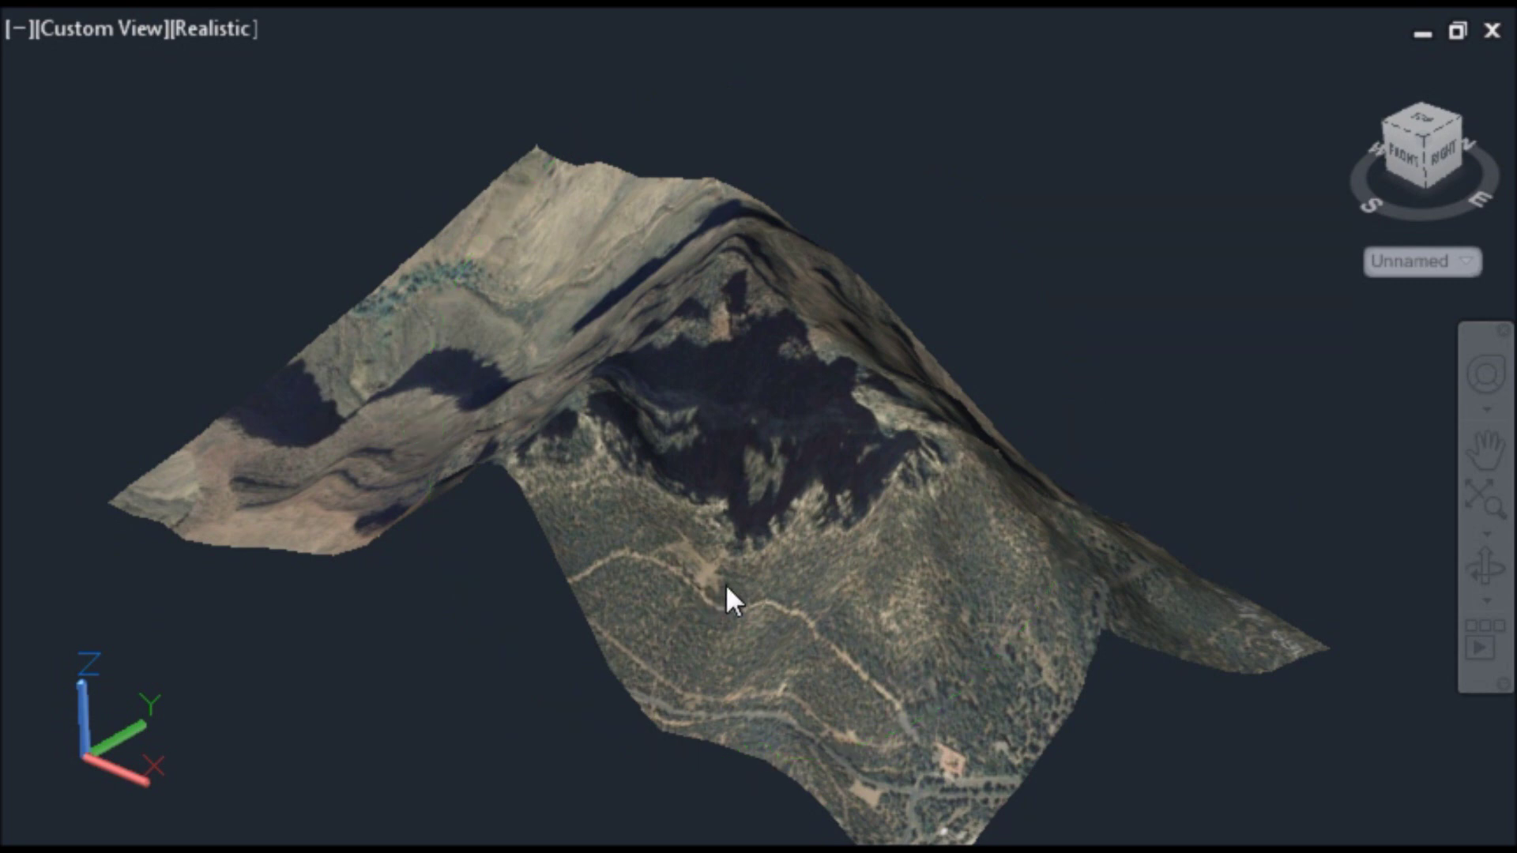
key(Return)
drag(621, 598, 615, 595)
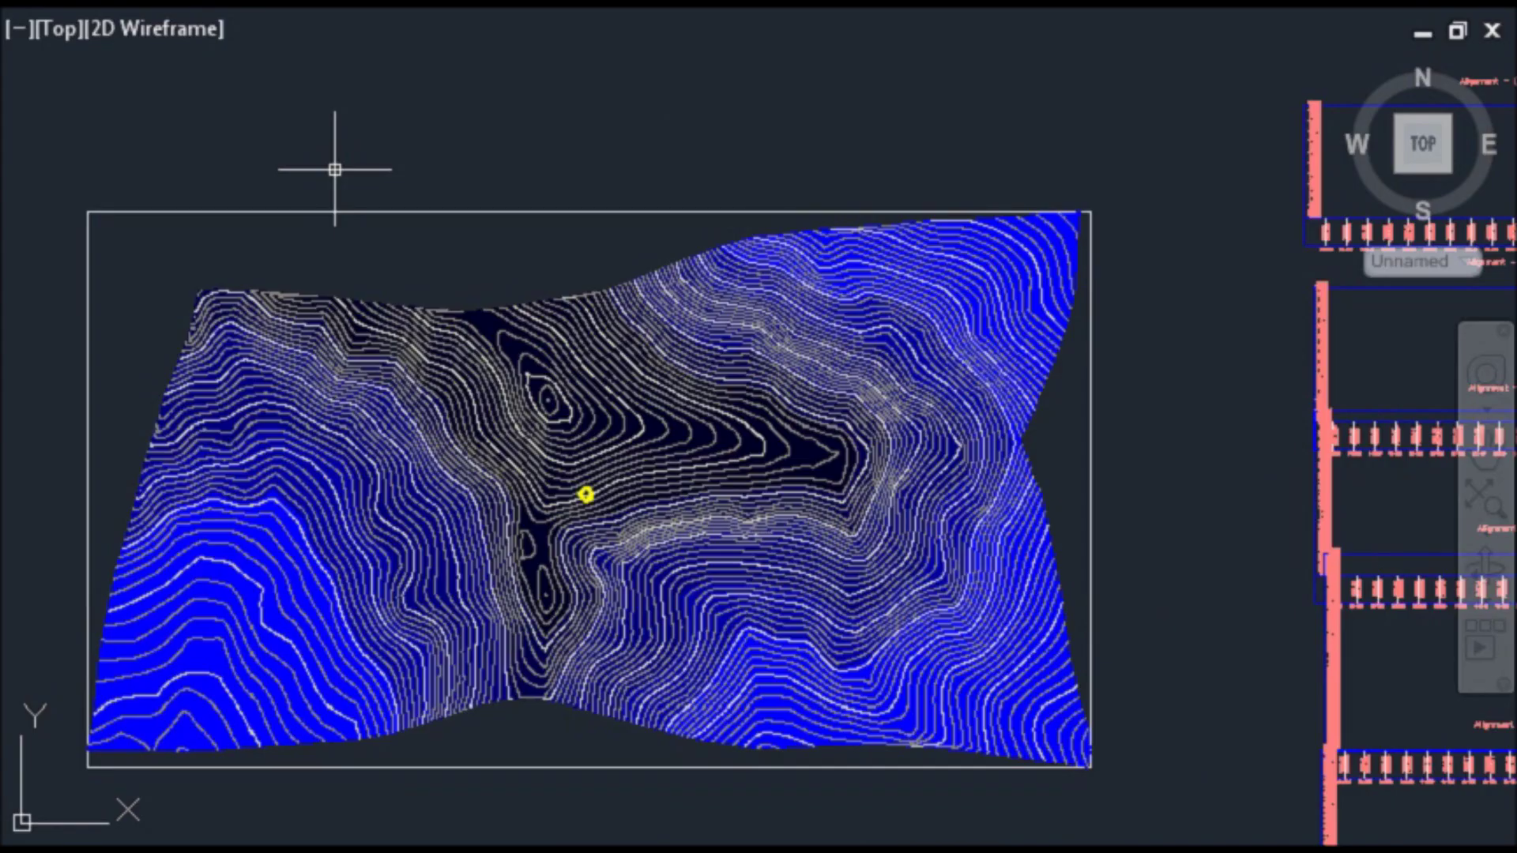
- Zoom in and out around the yellow centre point of the contour plan
scroll(545, 539, up, 4)
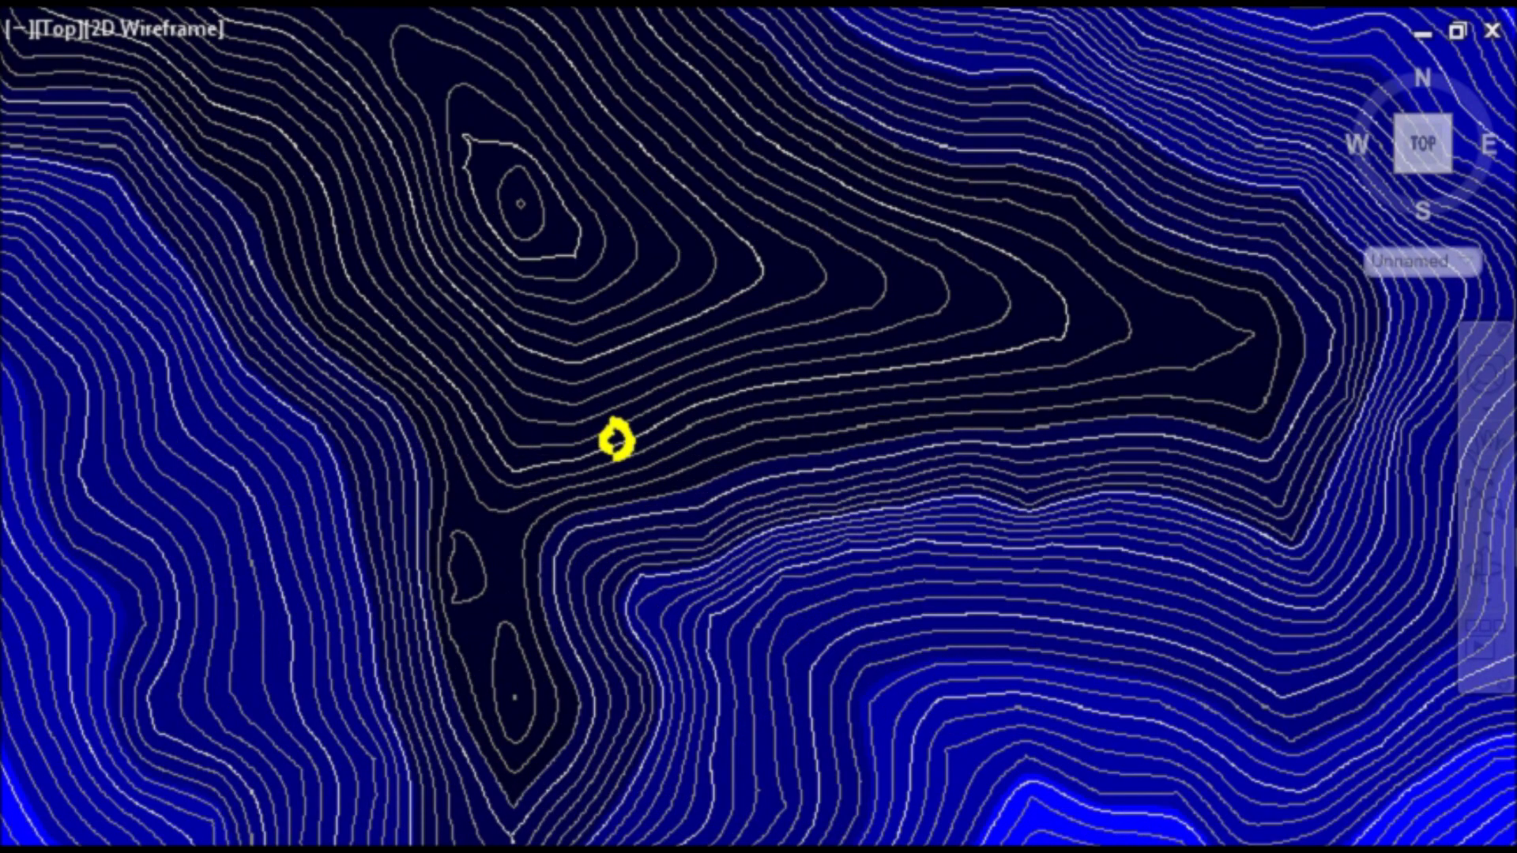
scroll(601, 455, up, 8)
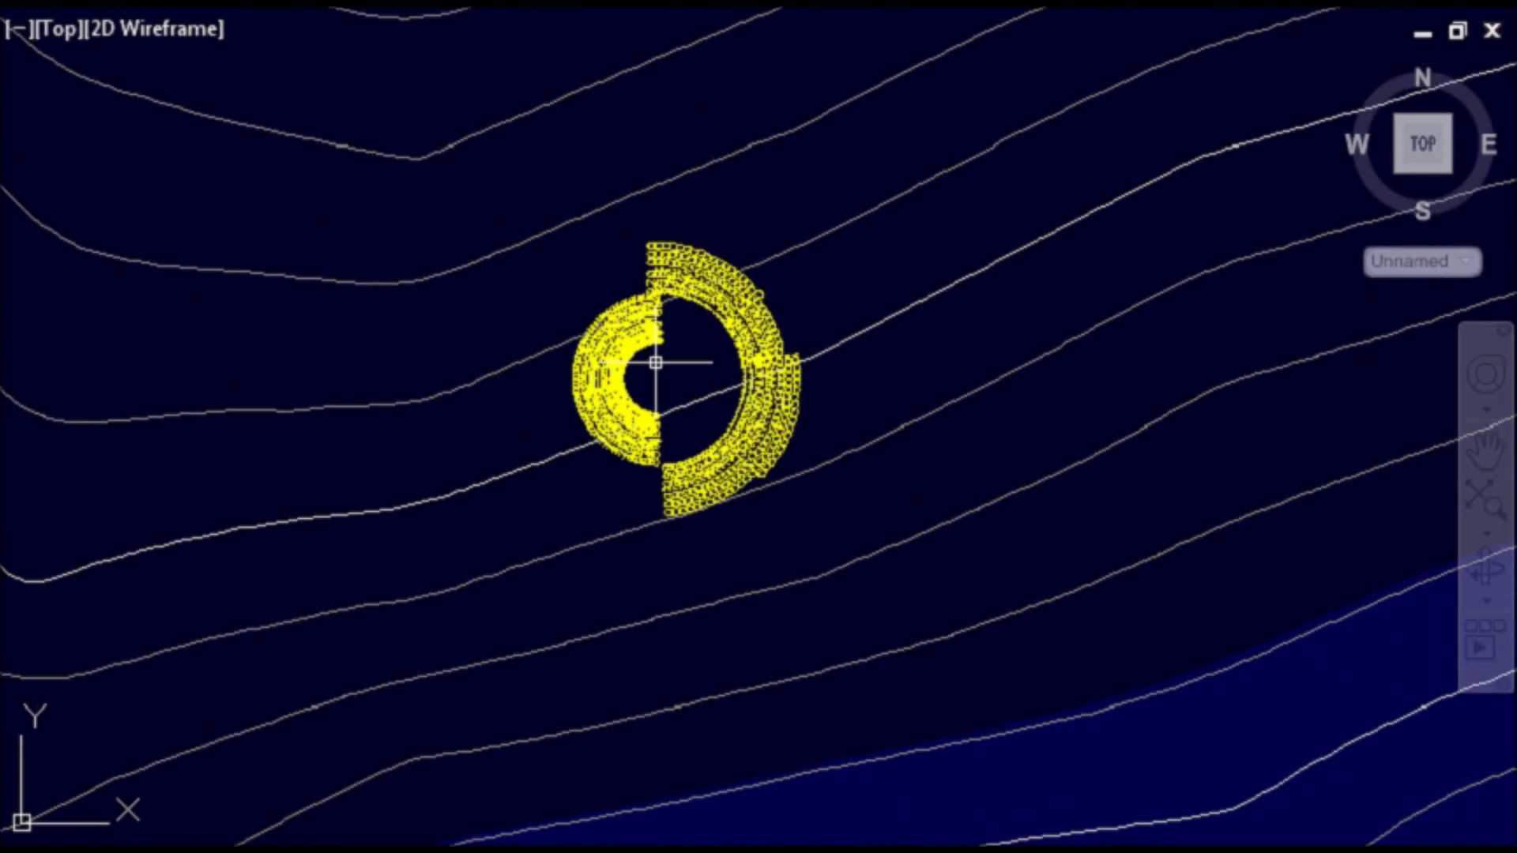
scroll(655, 371, down, 10)
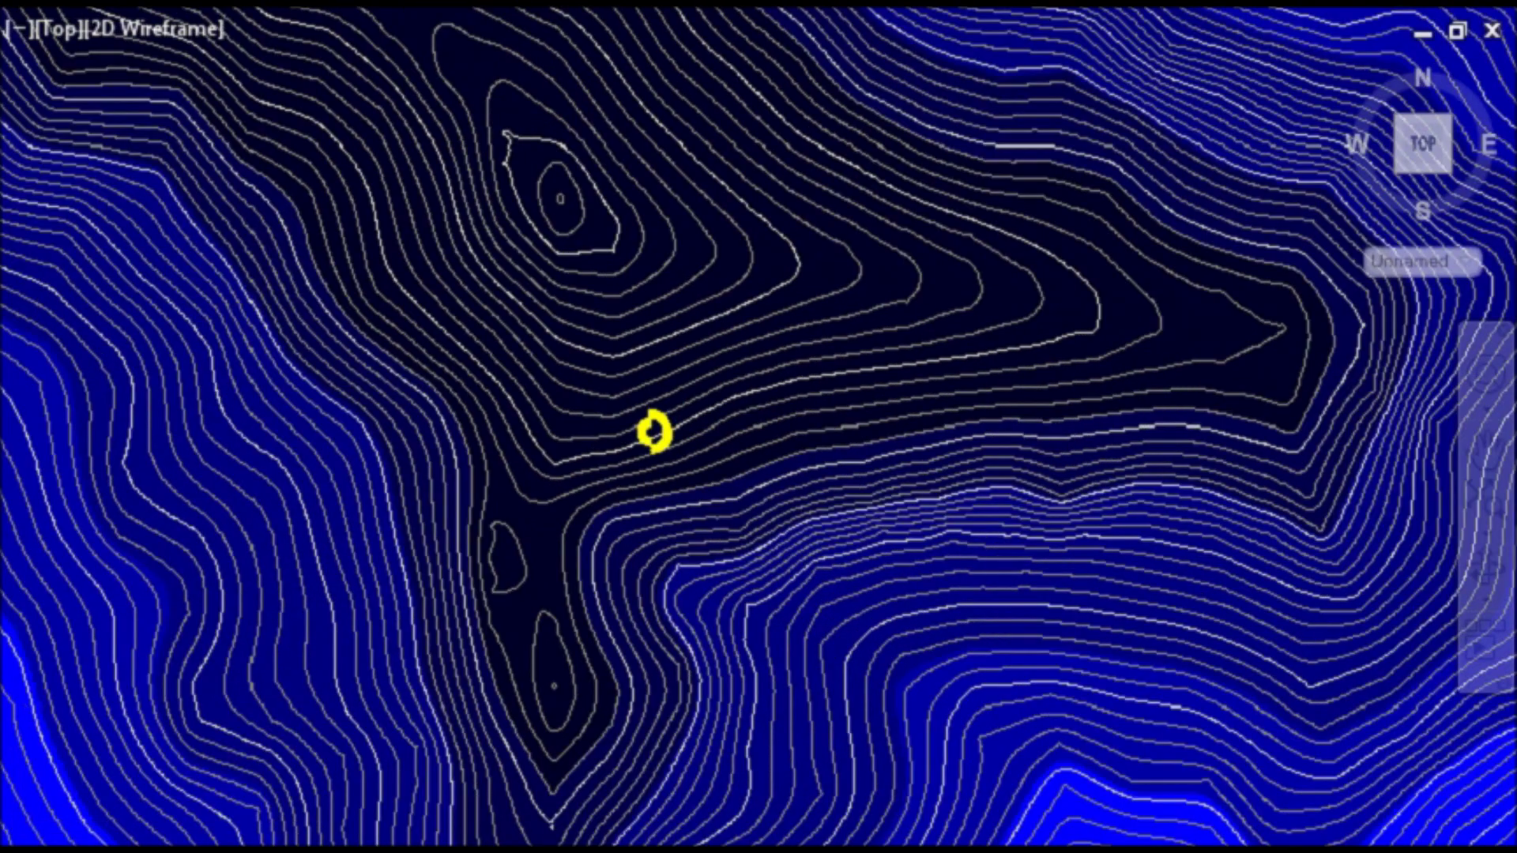
scroll(656, 431, down, 5)
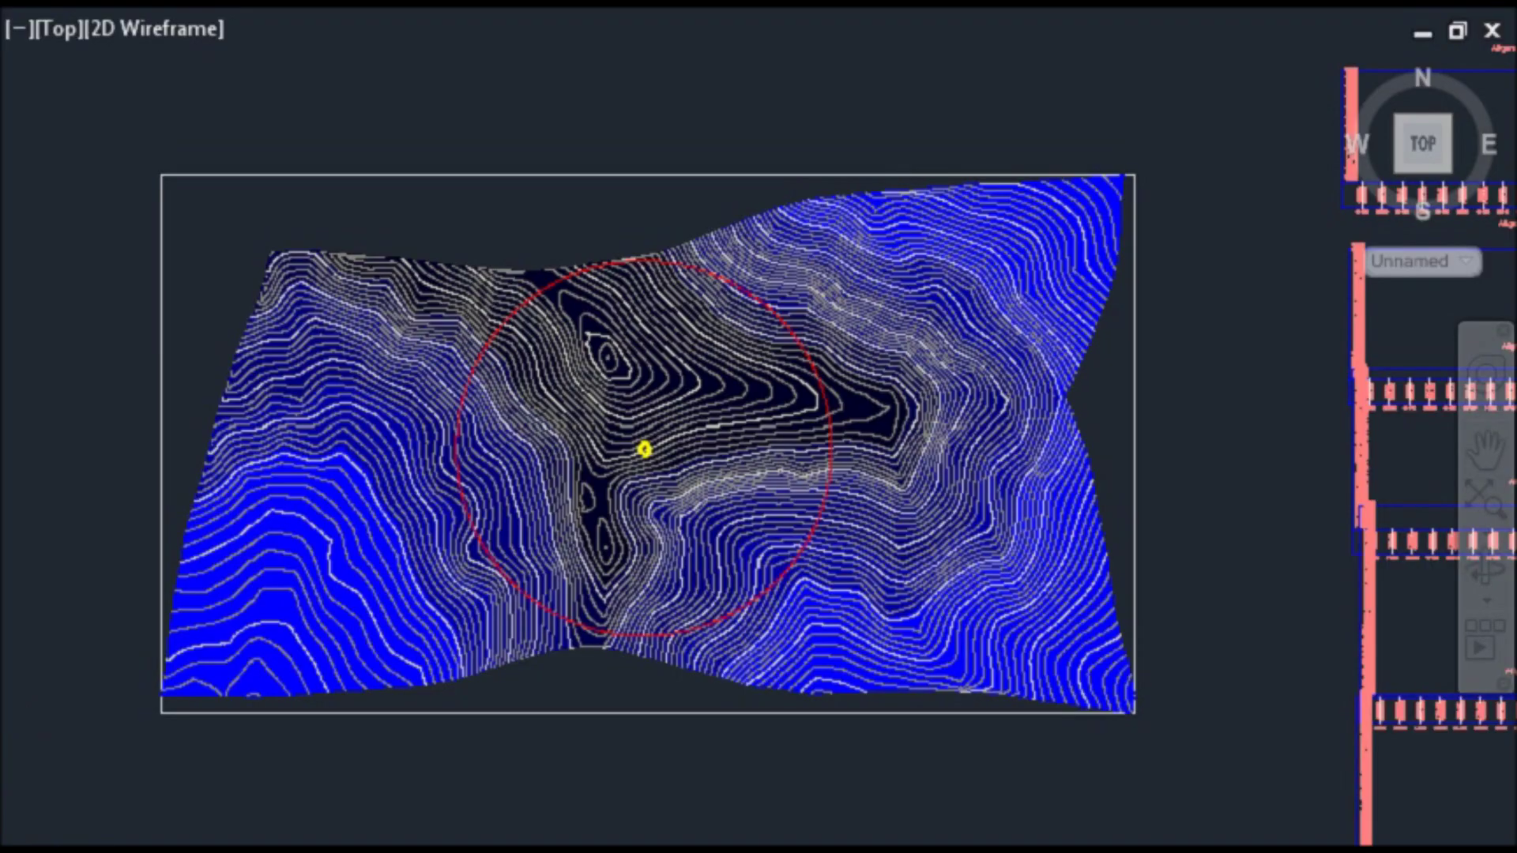
scroll(604, 447, up, 2)
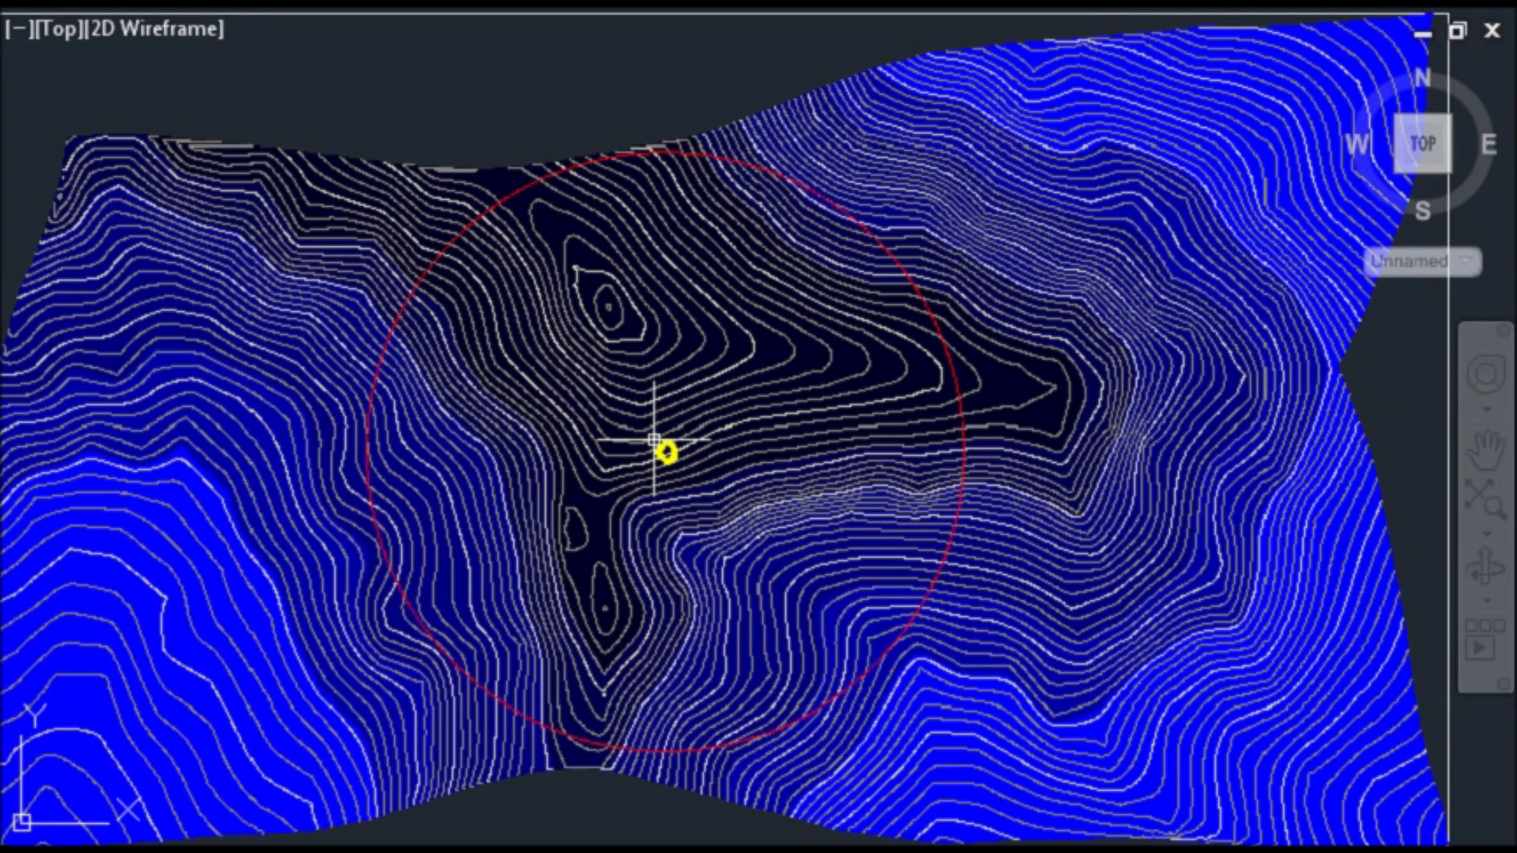
scroll(654, 440, up, 2)
scroll(656, 442, down, 2)
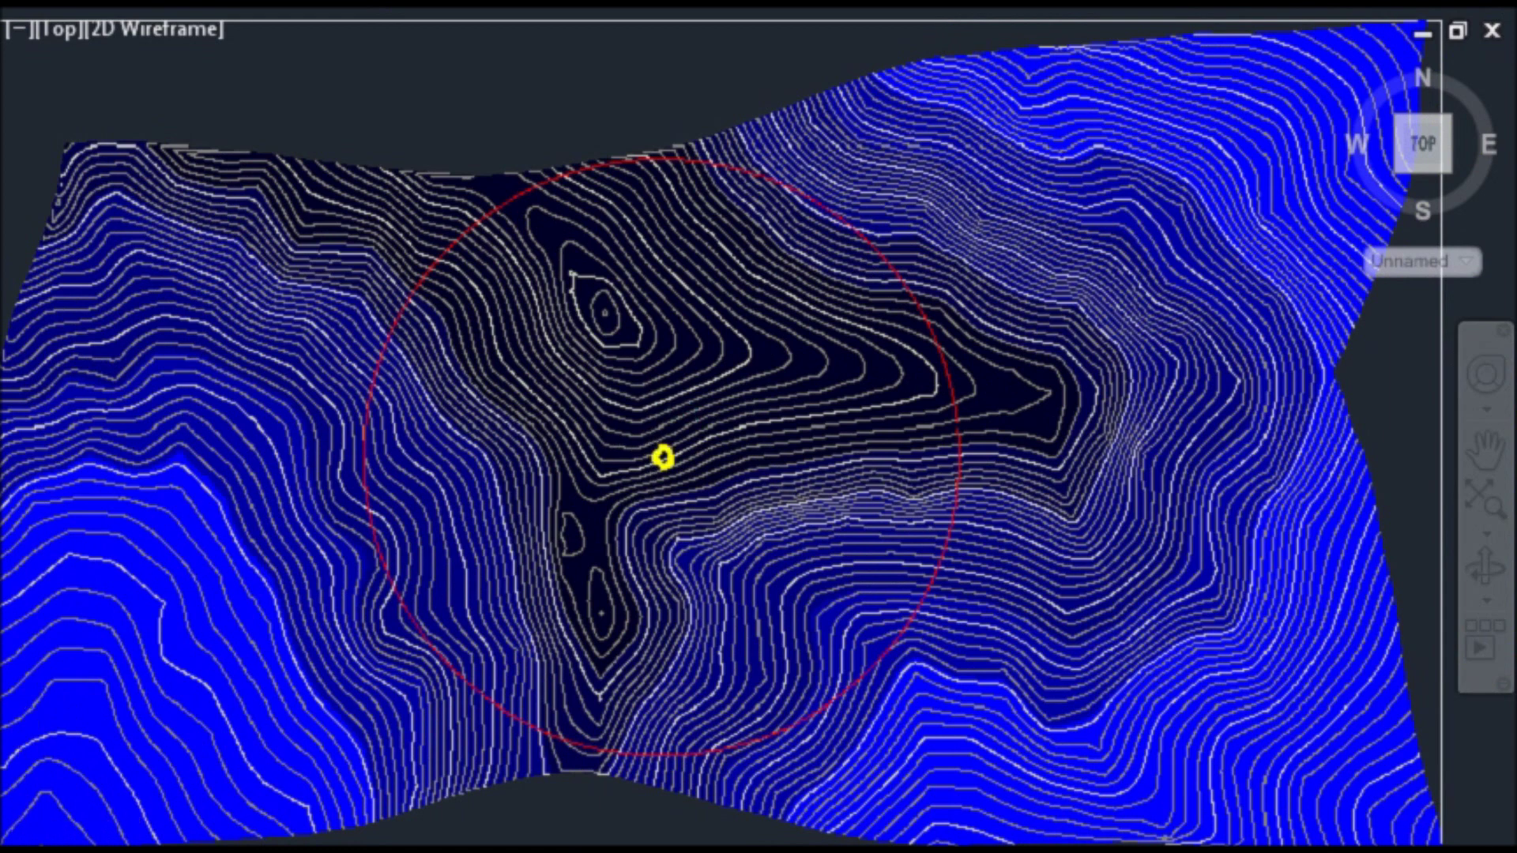
scroll(637, 501, down, 3)
scroll(666, 508, up, 3)
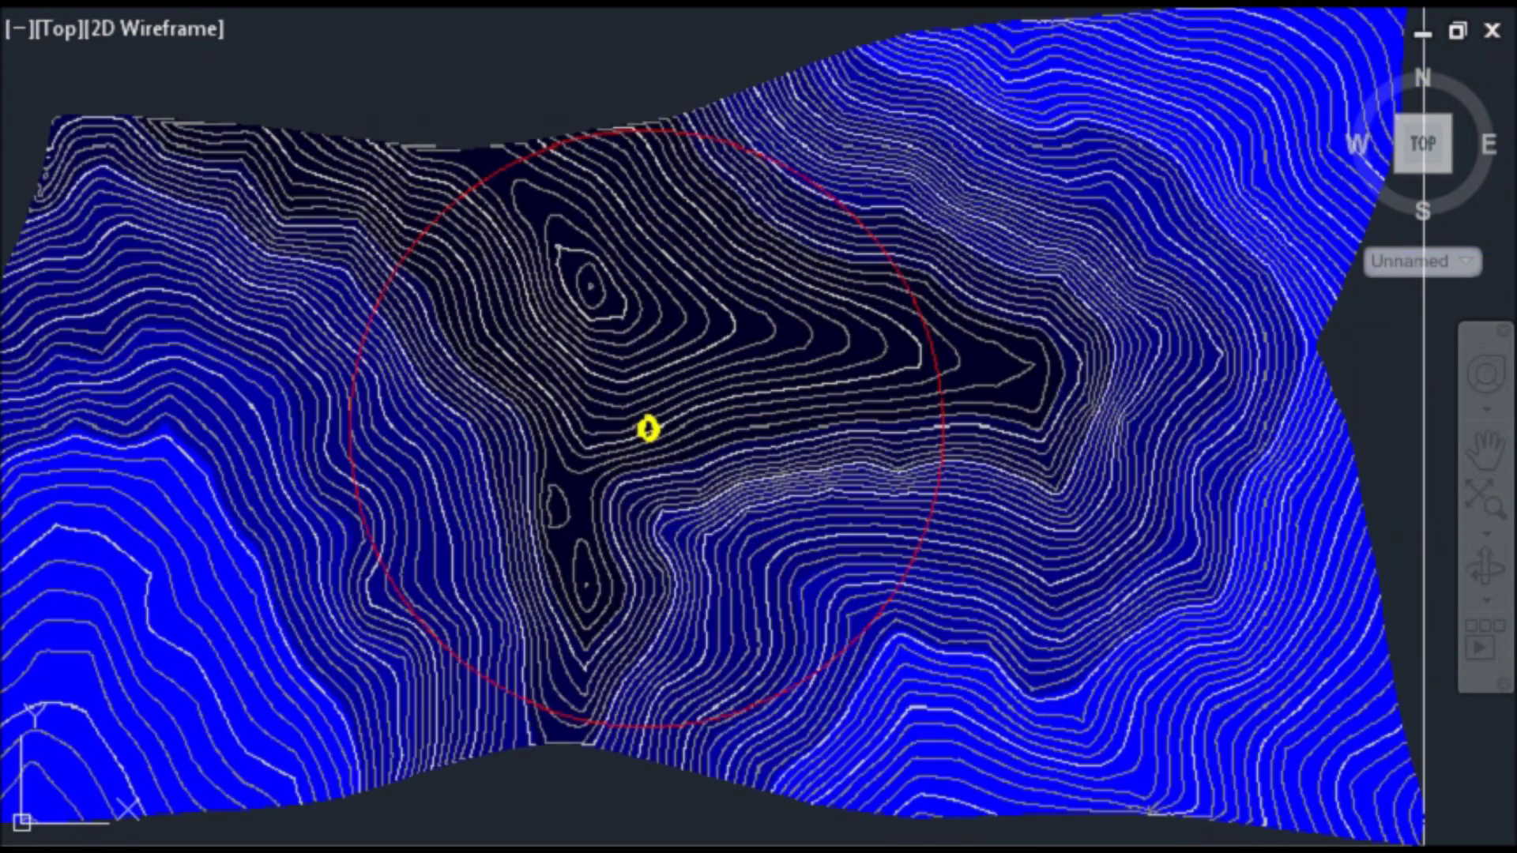
key(alt+Tab)
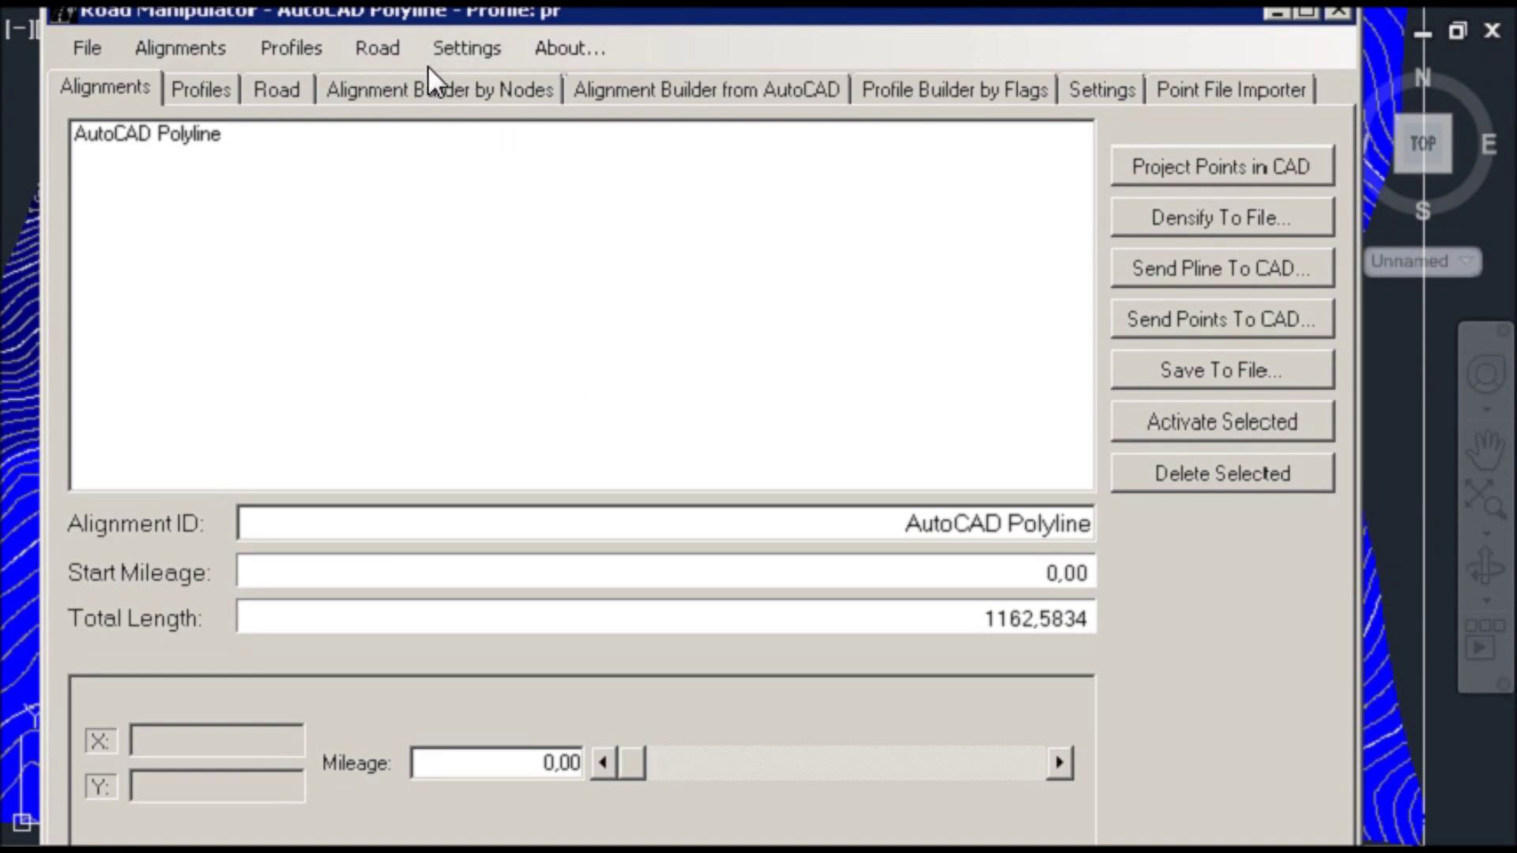
- Send the AutoCAD Polyline alignment to the drawing with densification step 1, retrying after an error
click(466, 49)
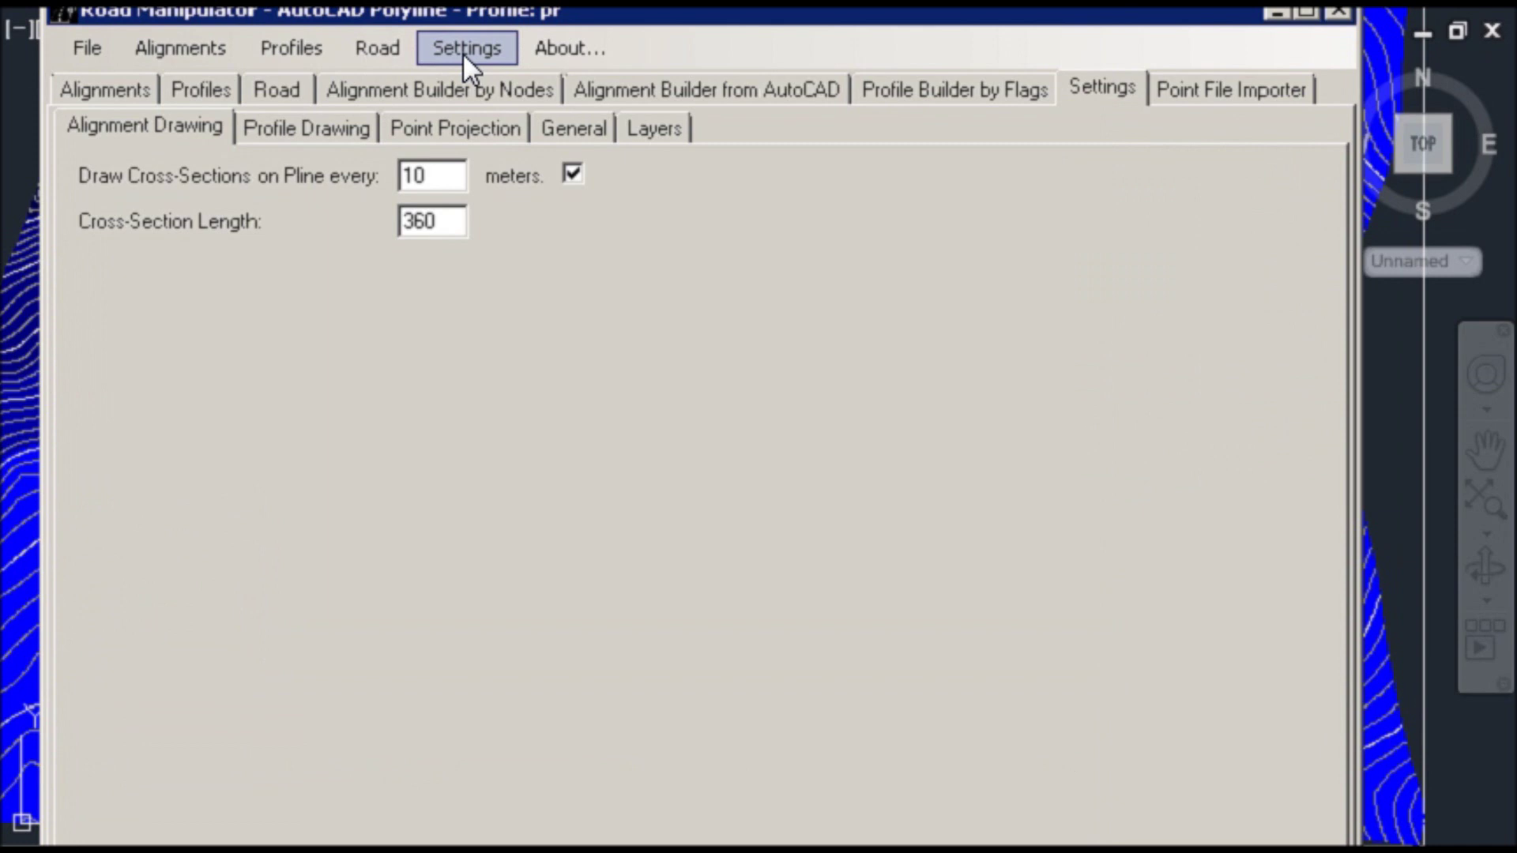
click(115, 91)
click(1191, 267)
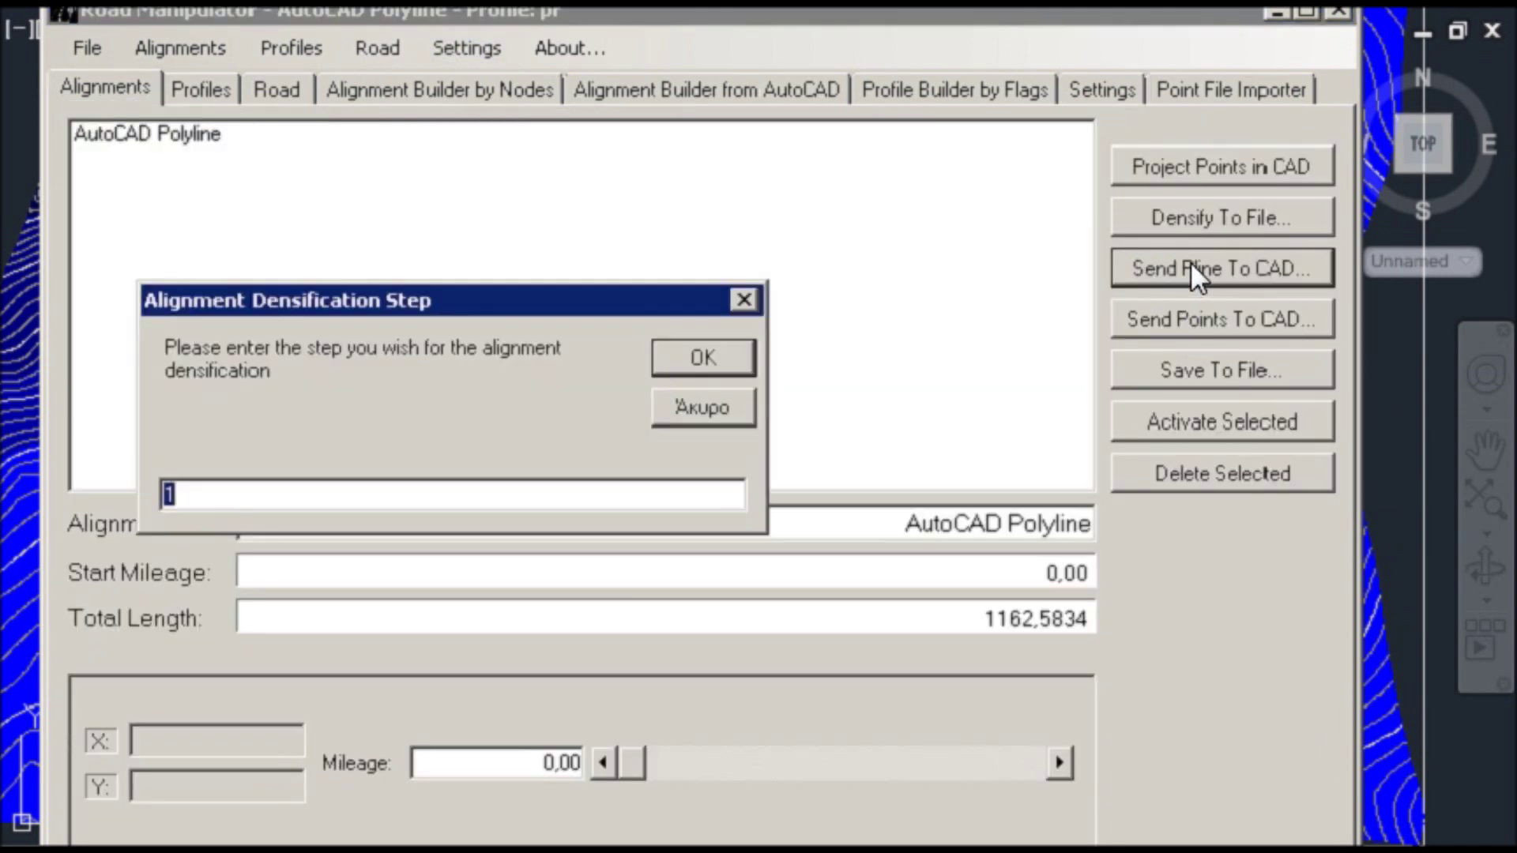
click(695, 359)
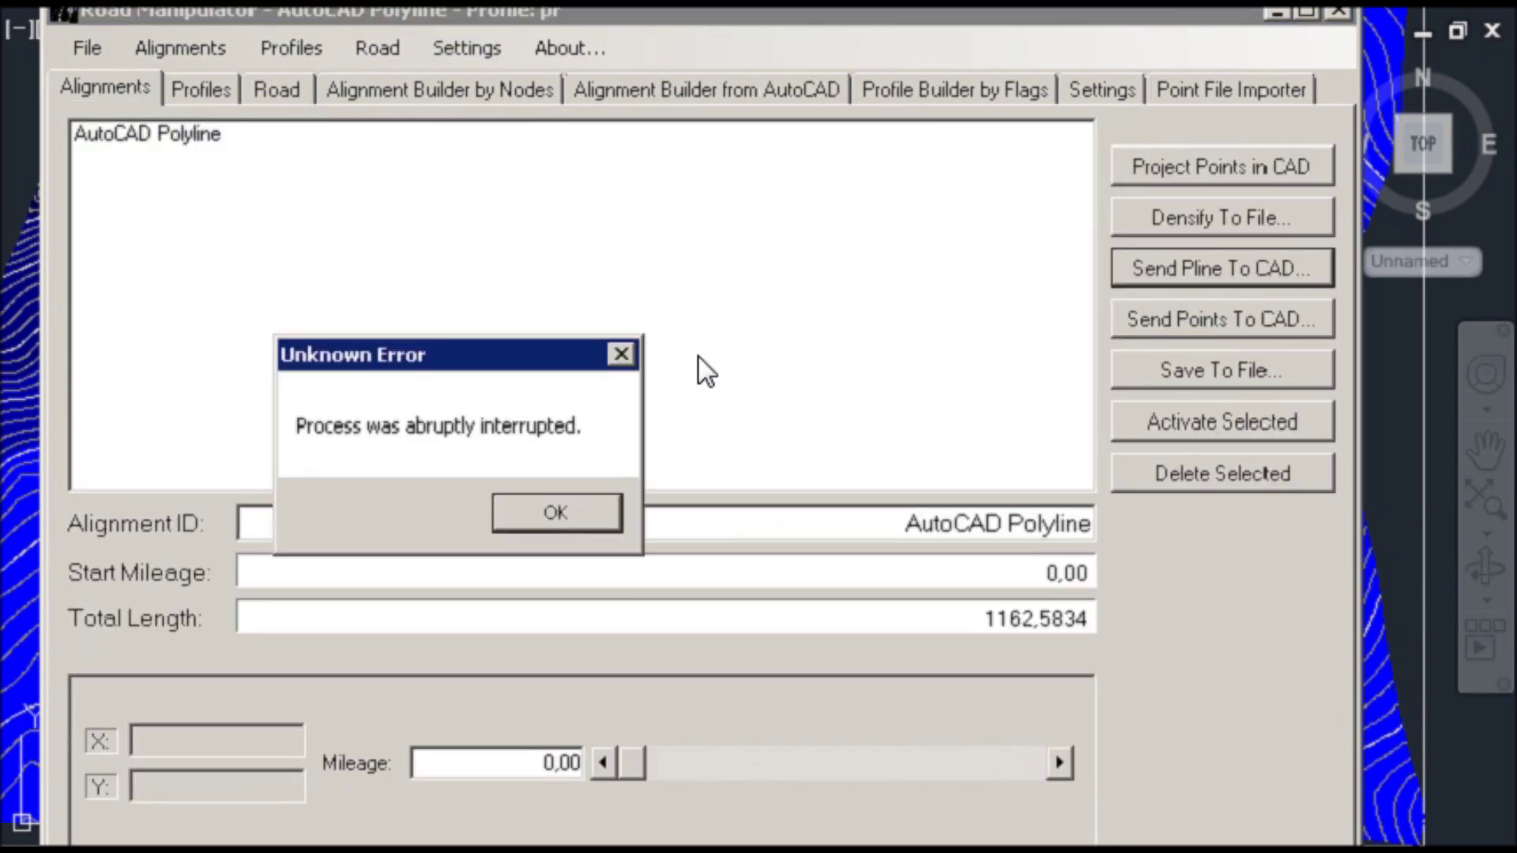
click(586, 498)
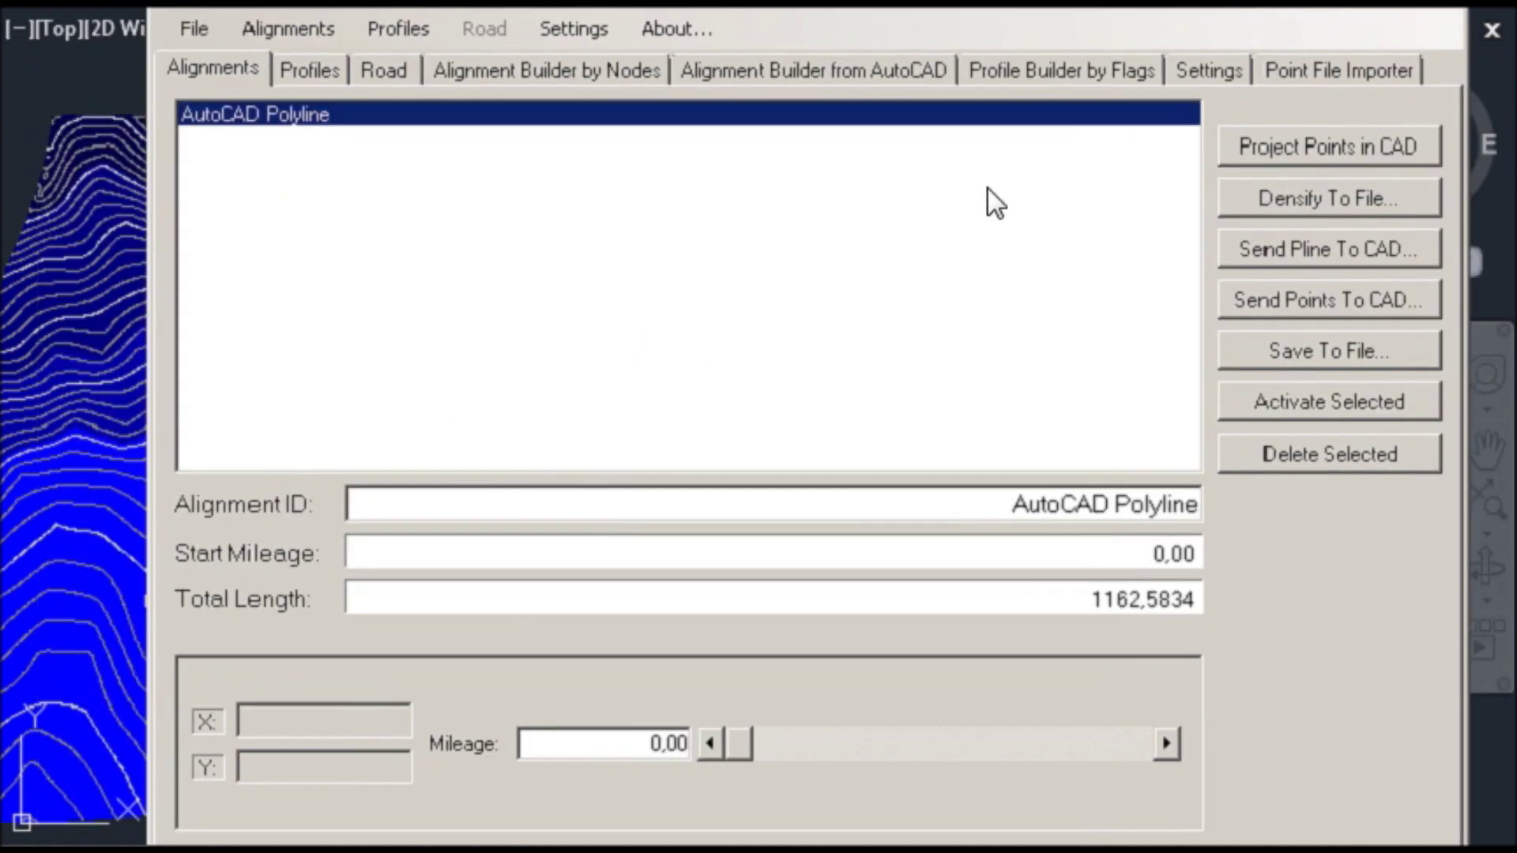
click(1345, 244)
click(738, 359)
click(68, 139)
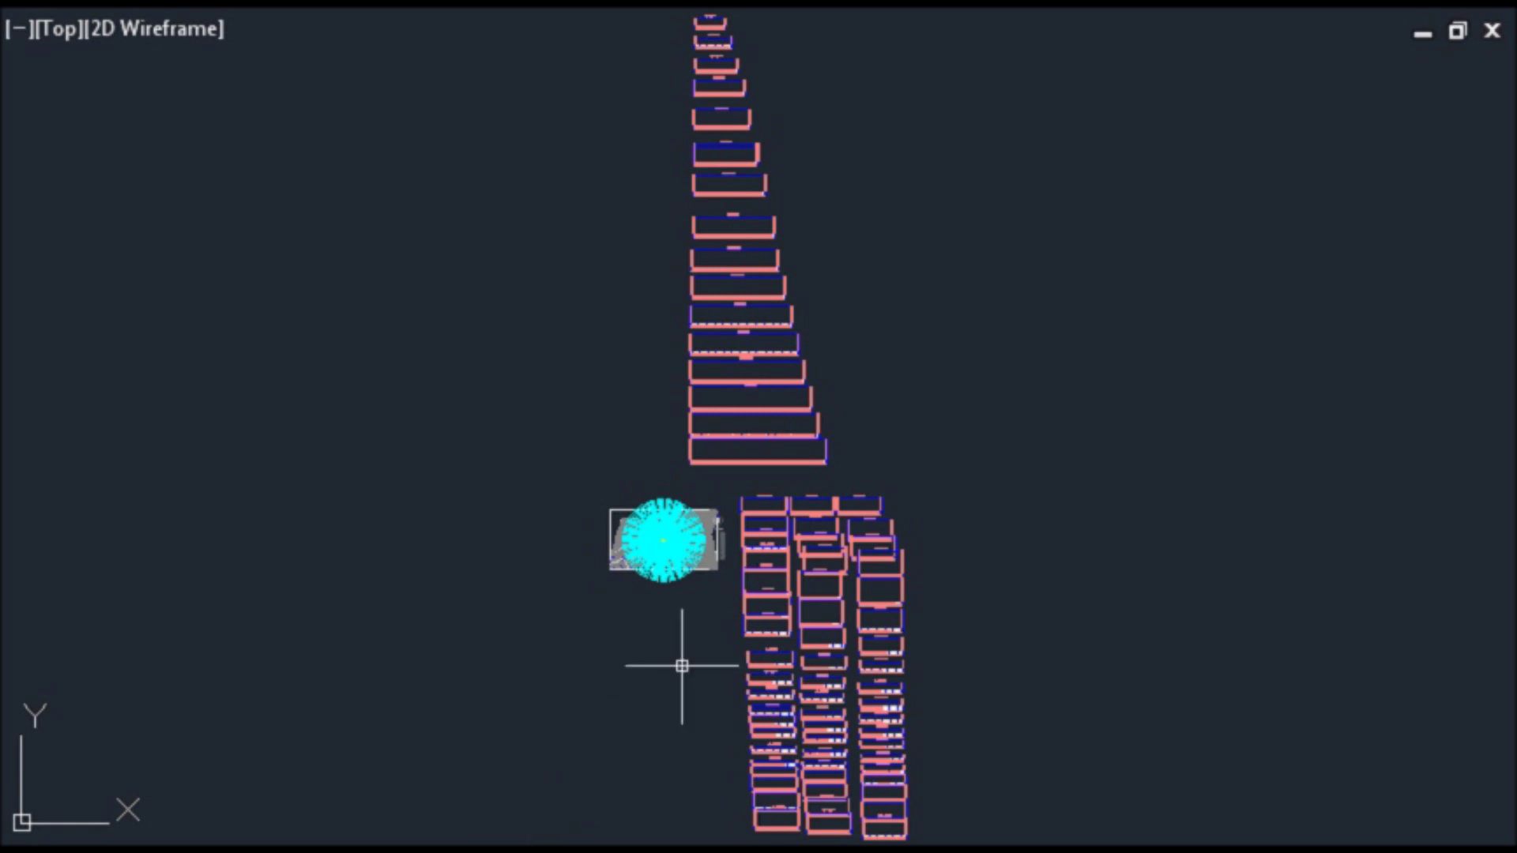
- Zoom in on the red radial section lines and concentric rings around the yellow point
scroll(676, 553, up, 10)
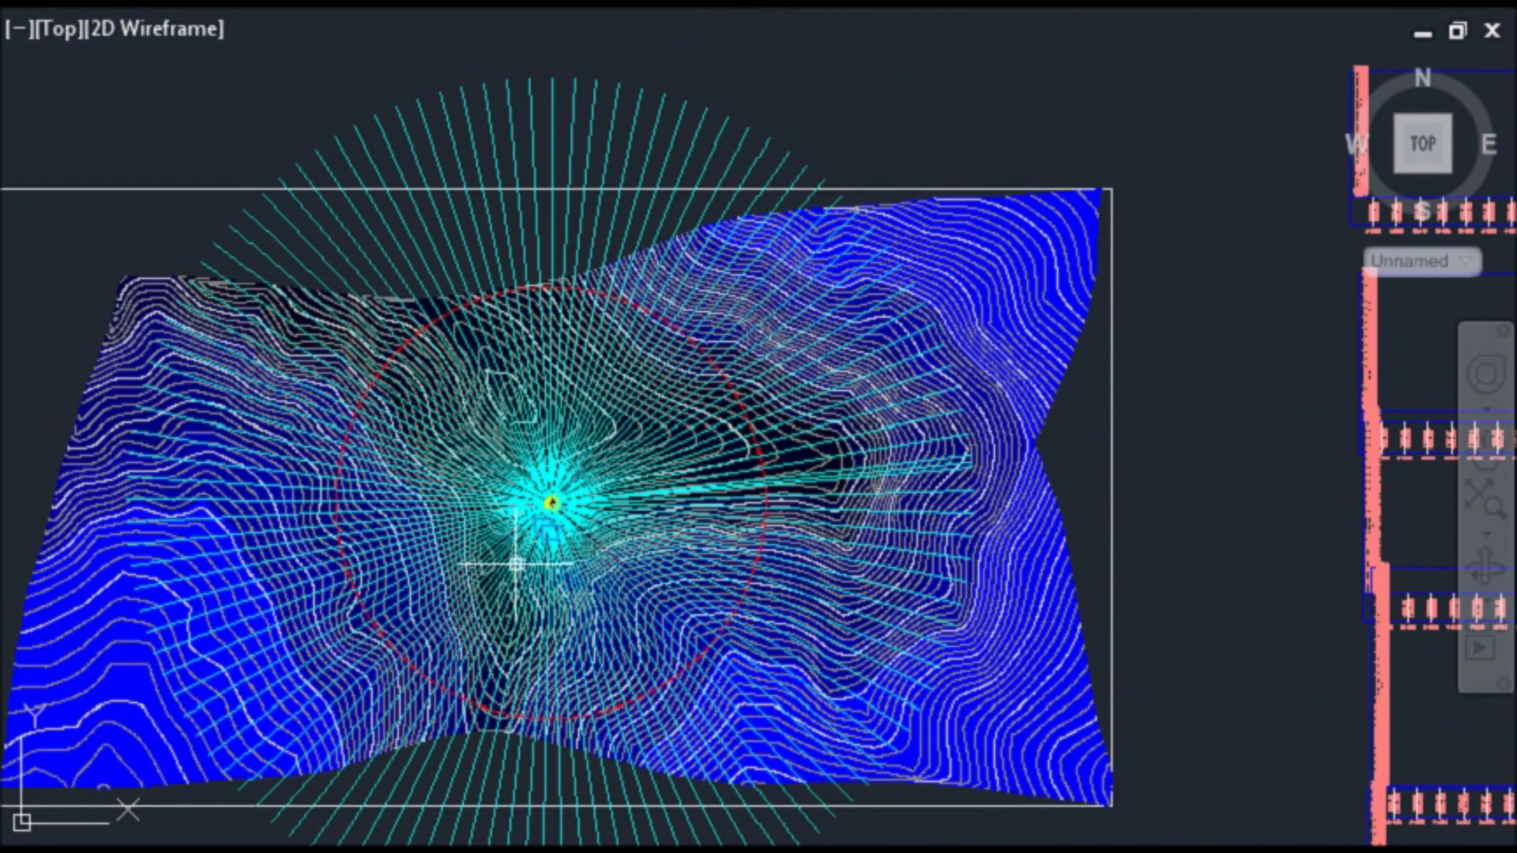
scroll(471, 529, up, 3)
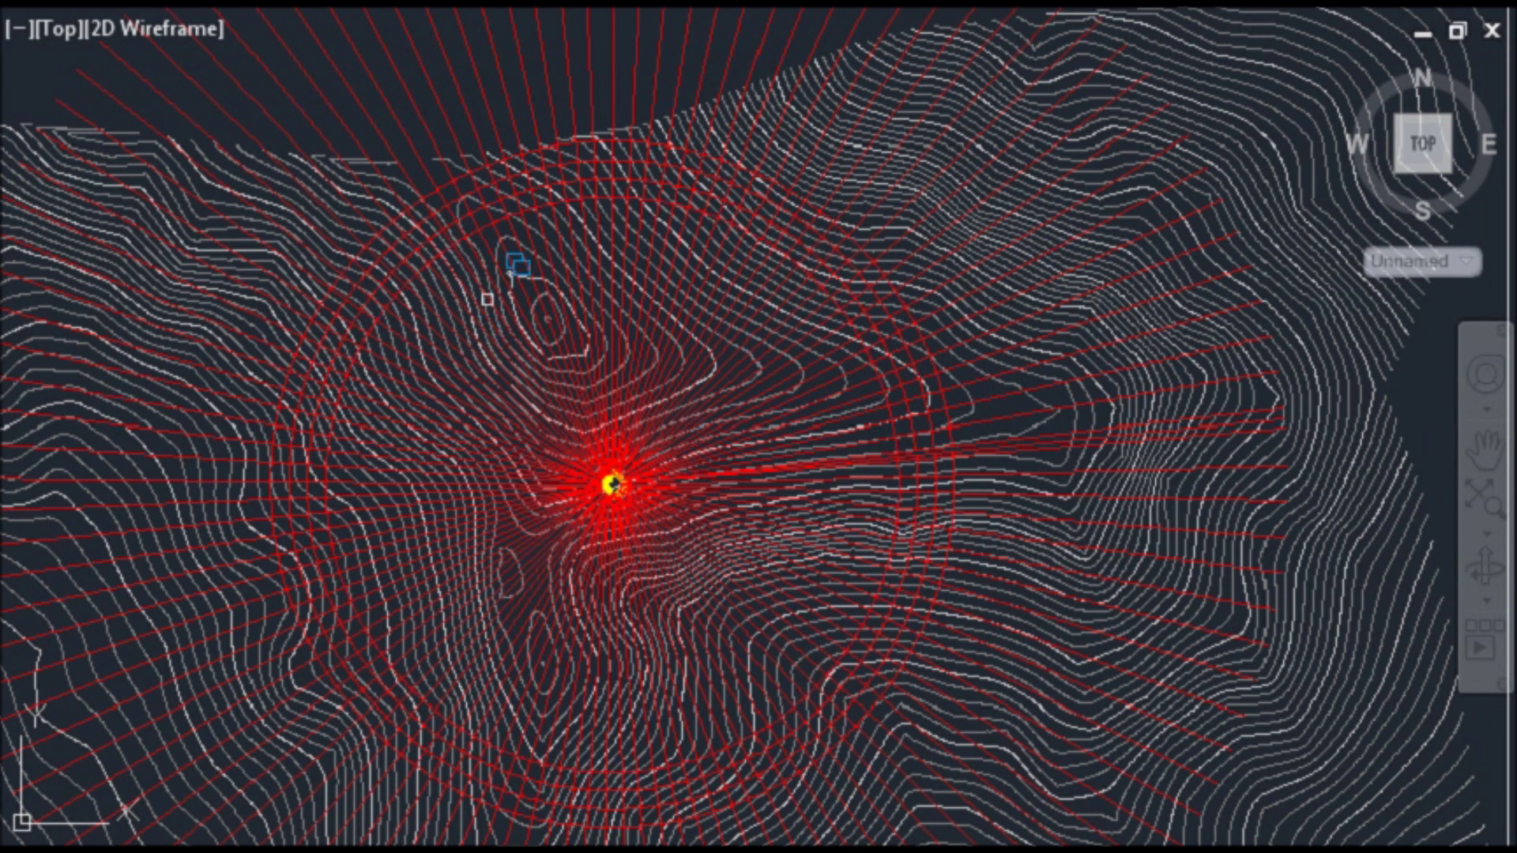
scroll(888, 405, up, 2)
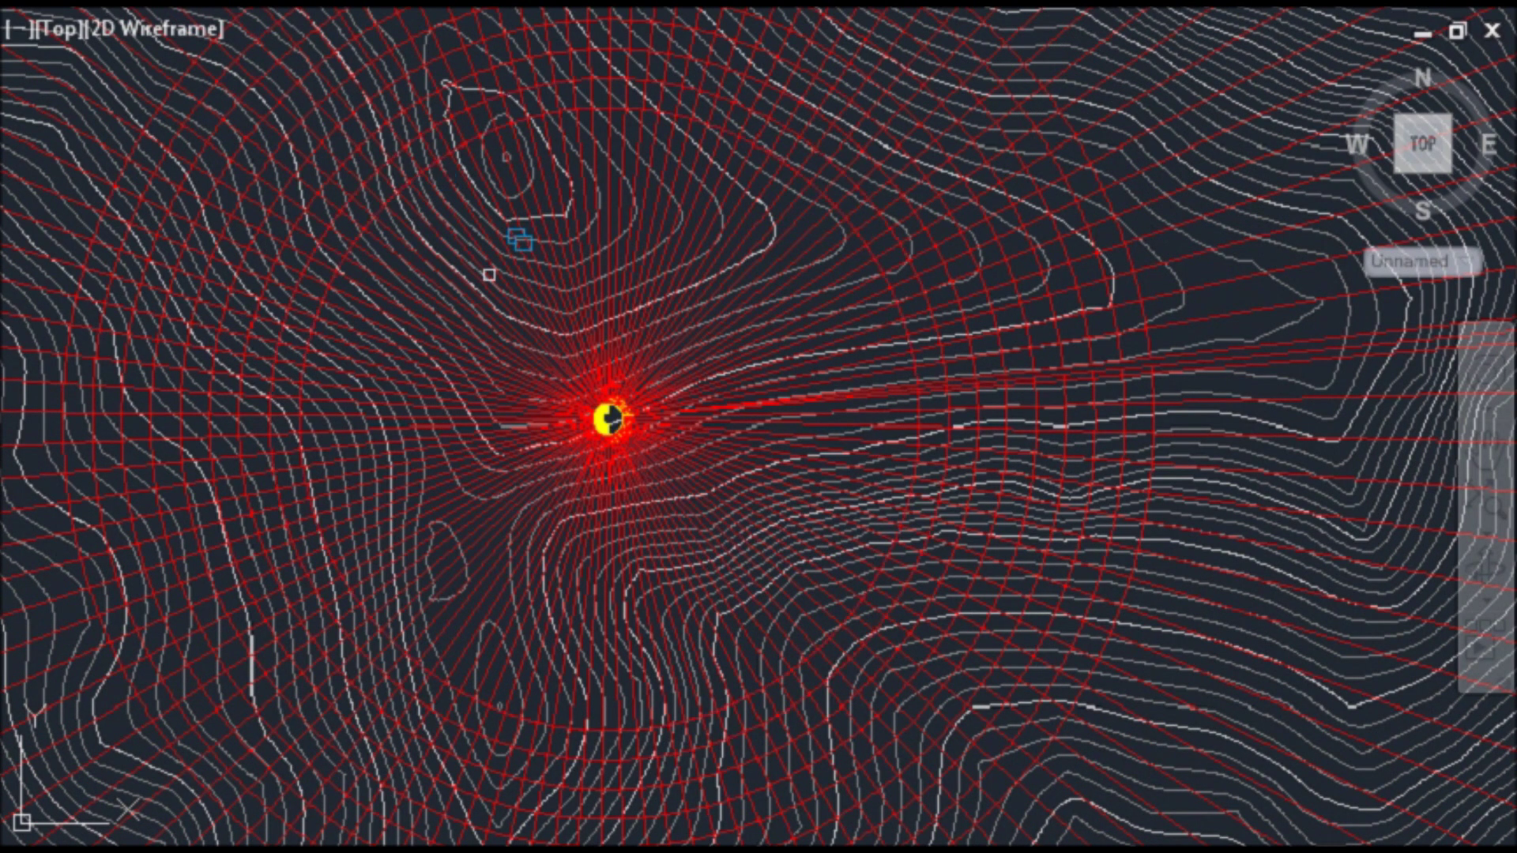
scroll(419, 284, up, 2)
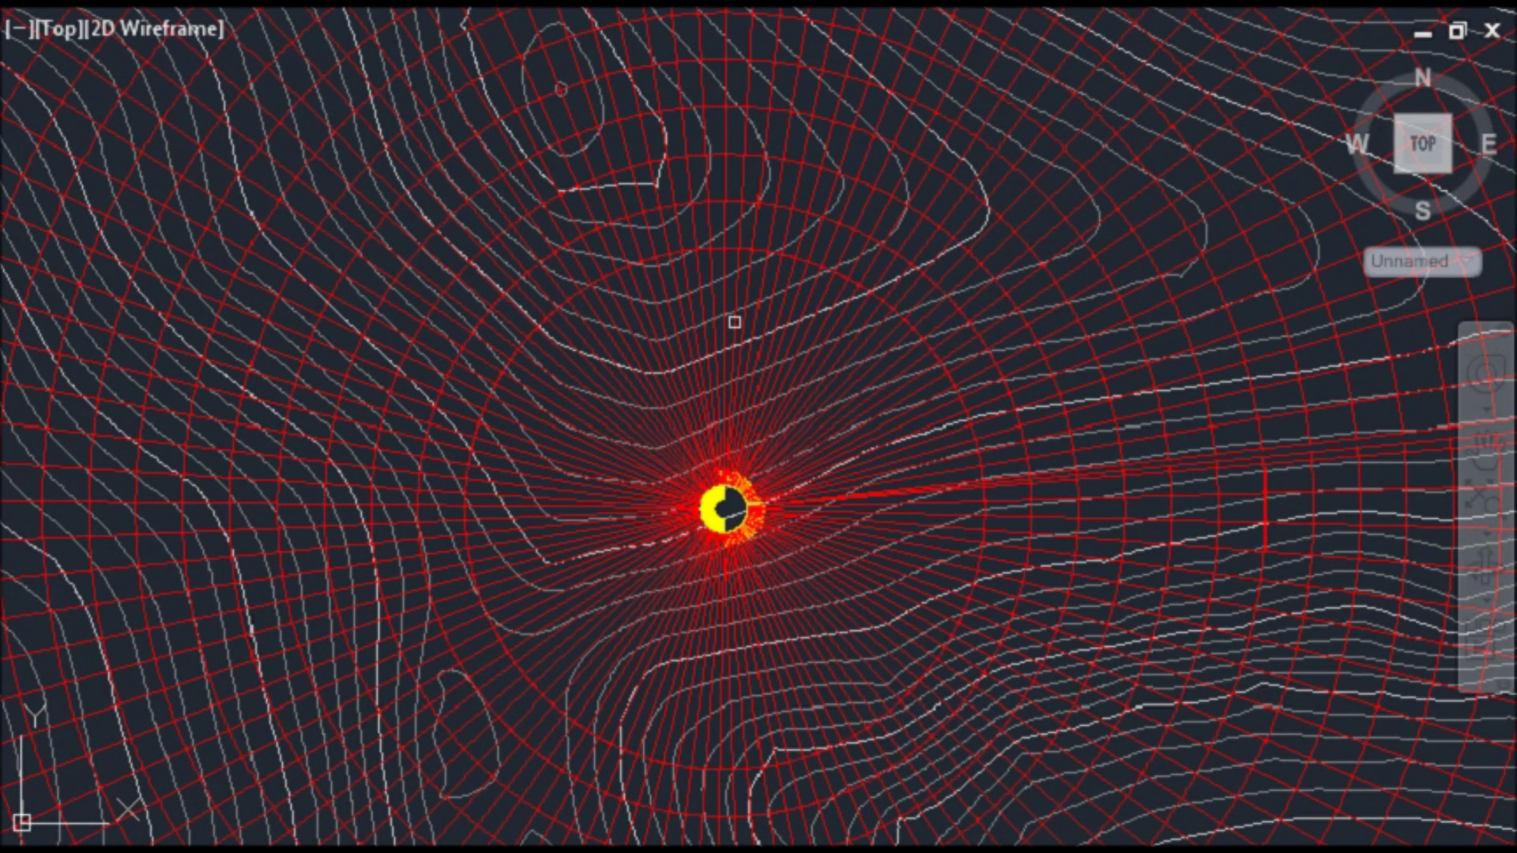
scroll(647, 424, up, 2)
scroll(536, 357, down, 6)
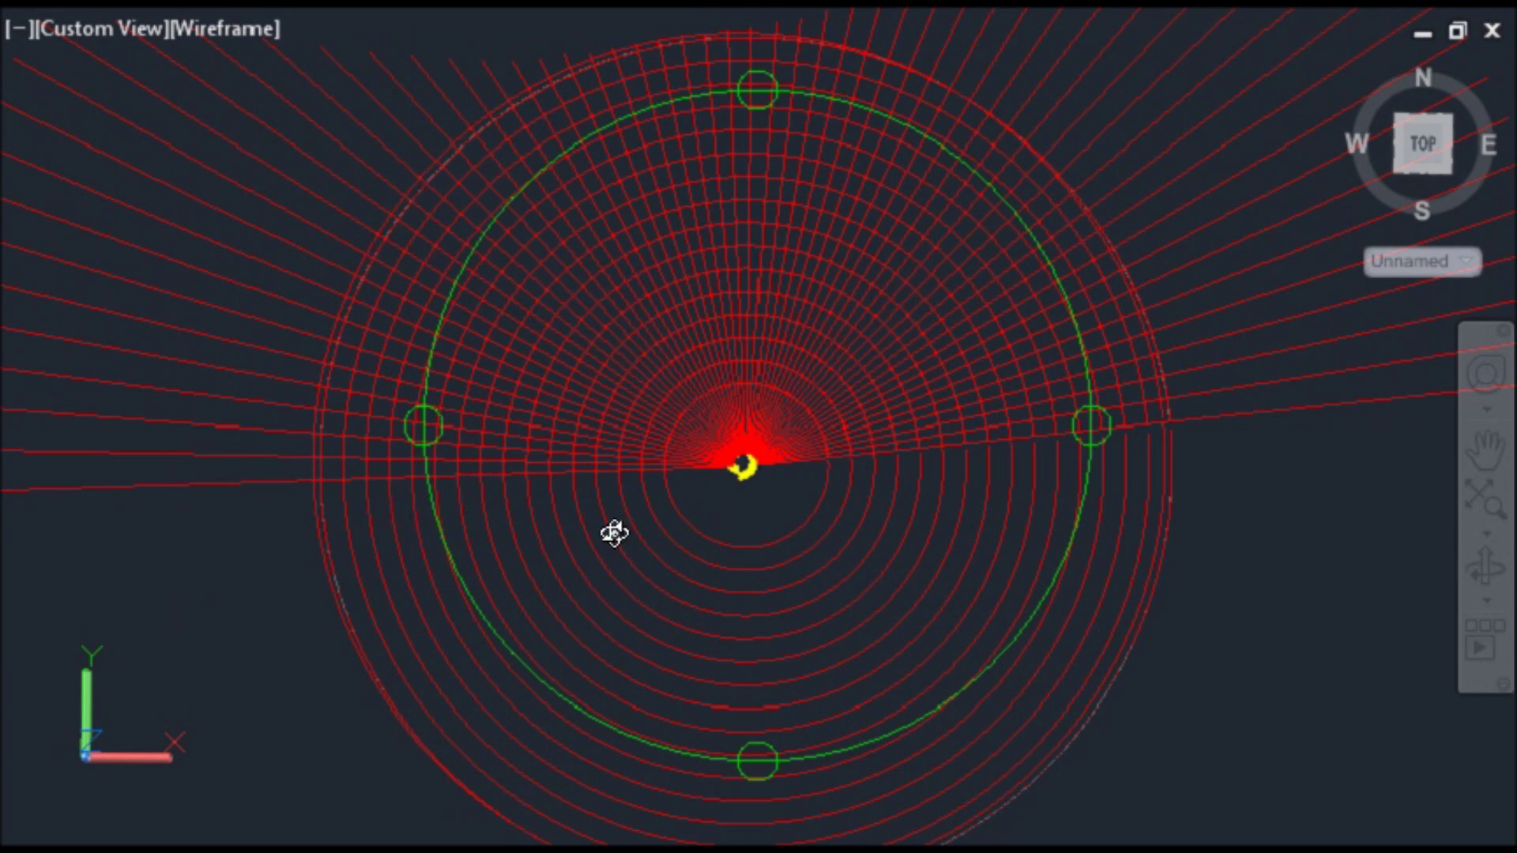
- Orbit the red radial mesh into a tilted 3D wireframe view following the central ridge
drag(774, 634, 759, 545)
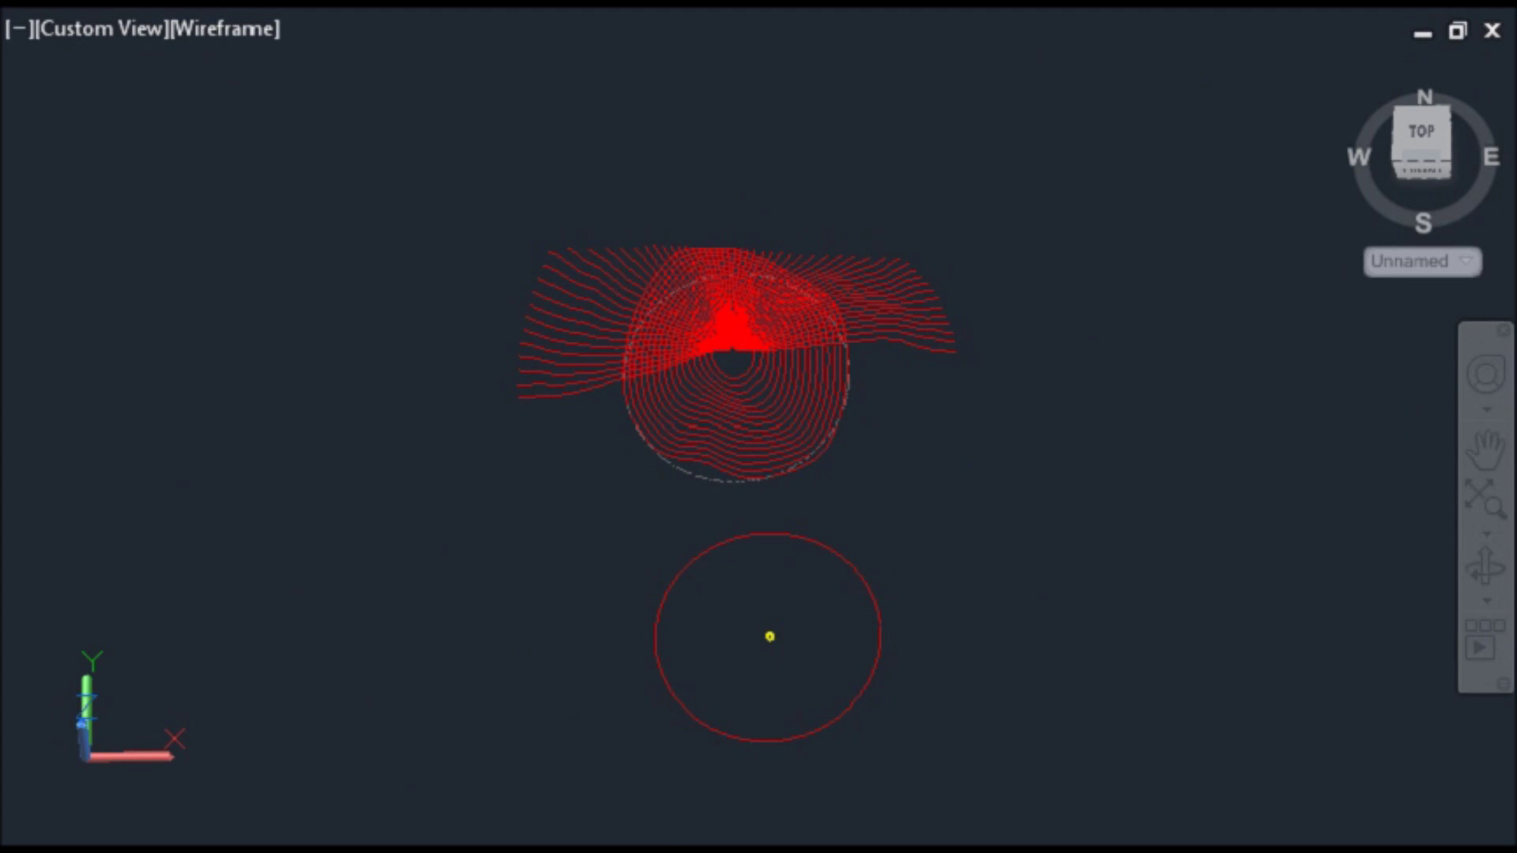
key(Escape)
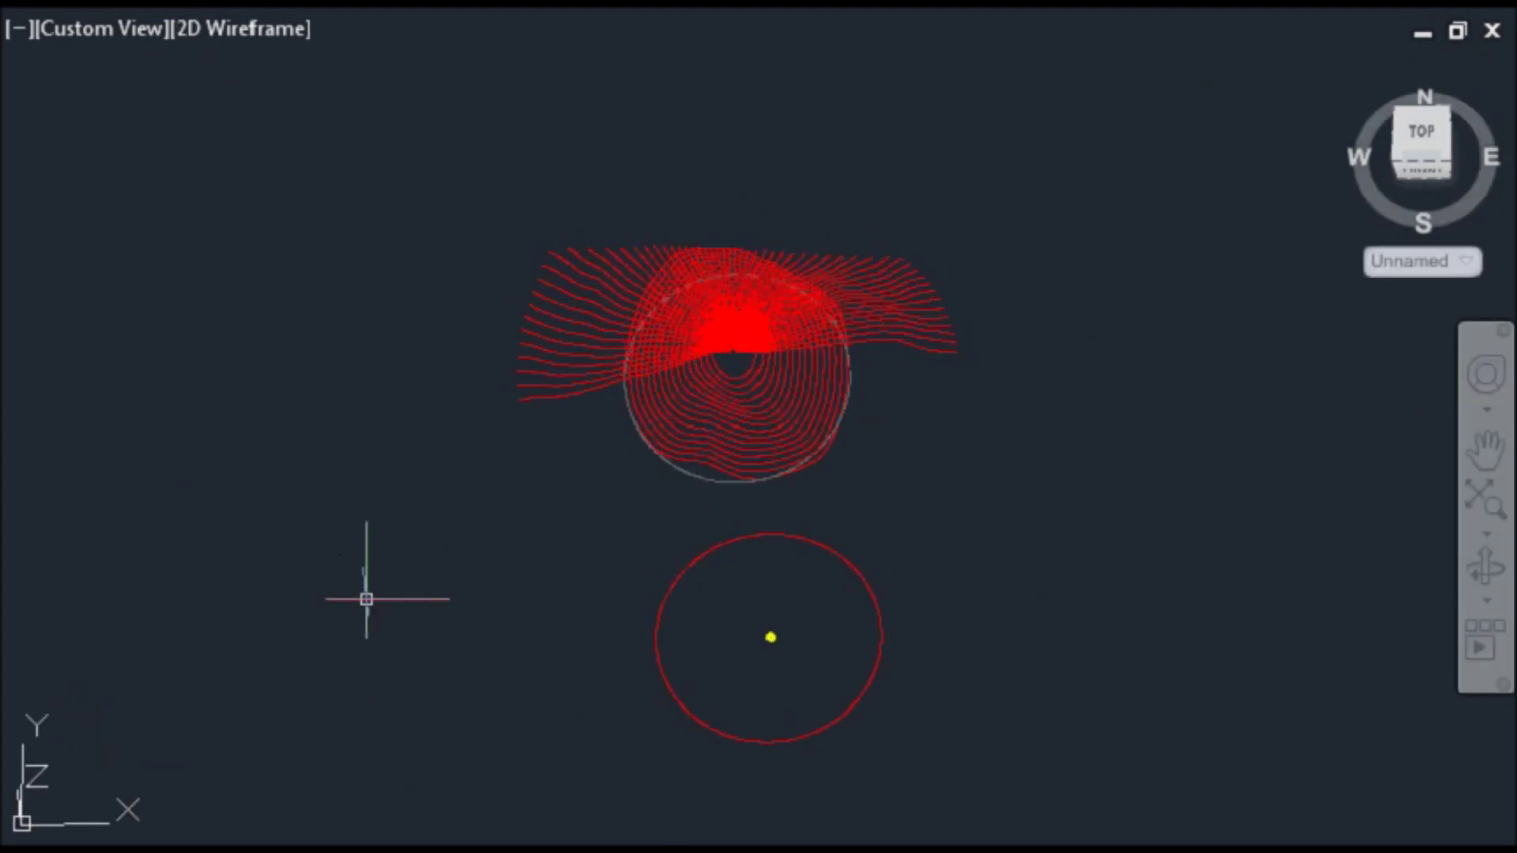
scroll(728, 315, up, 3)
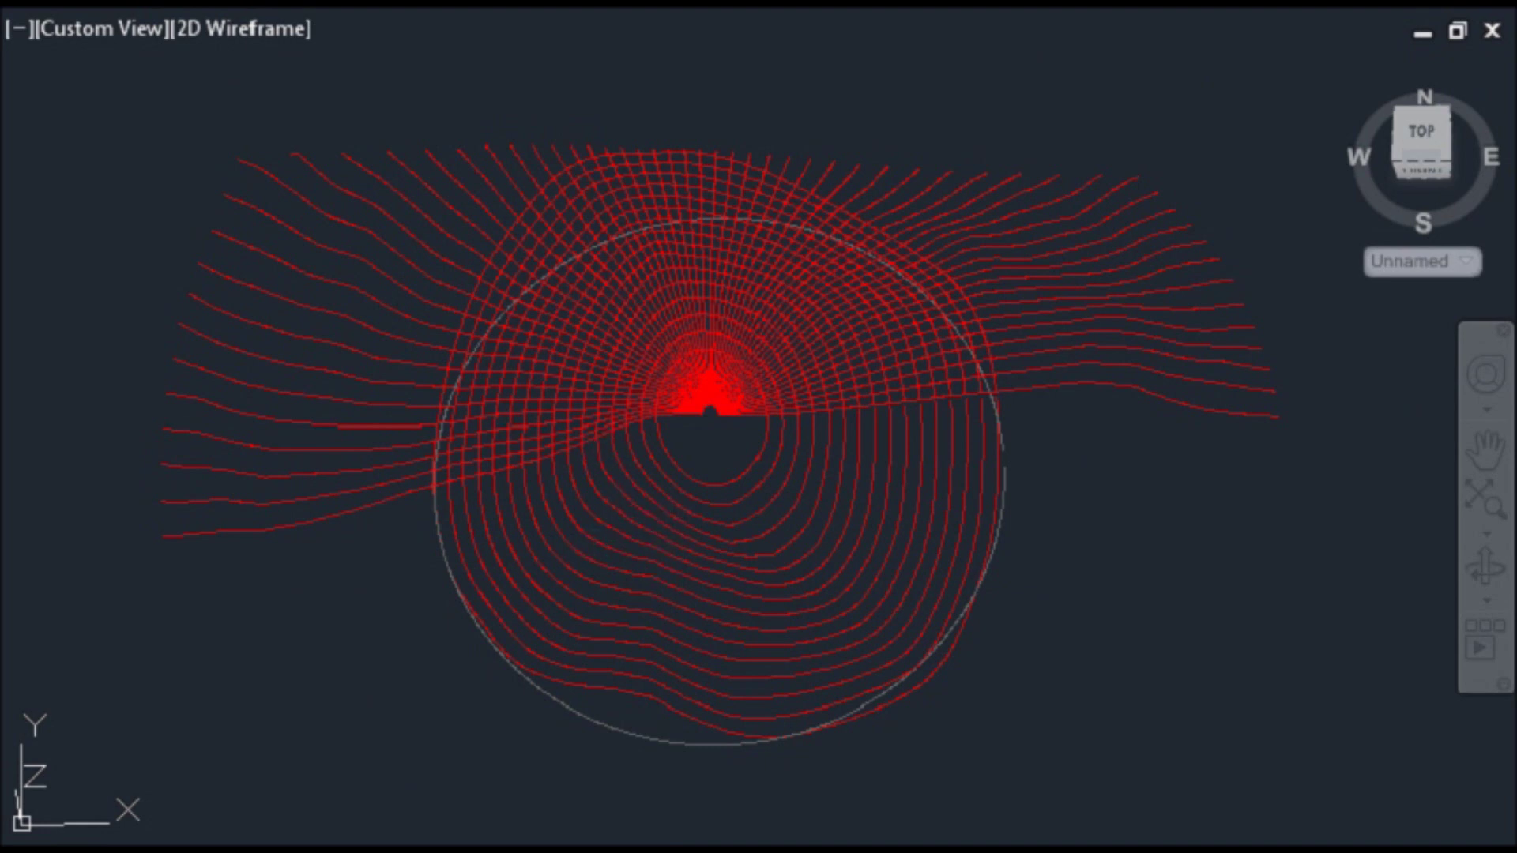
key(Return)
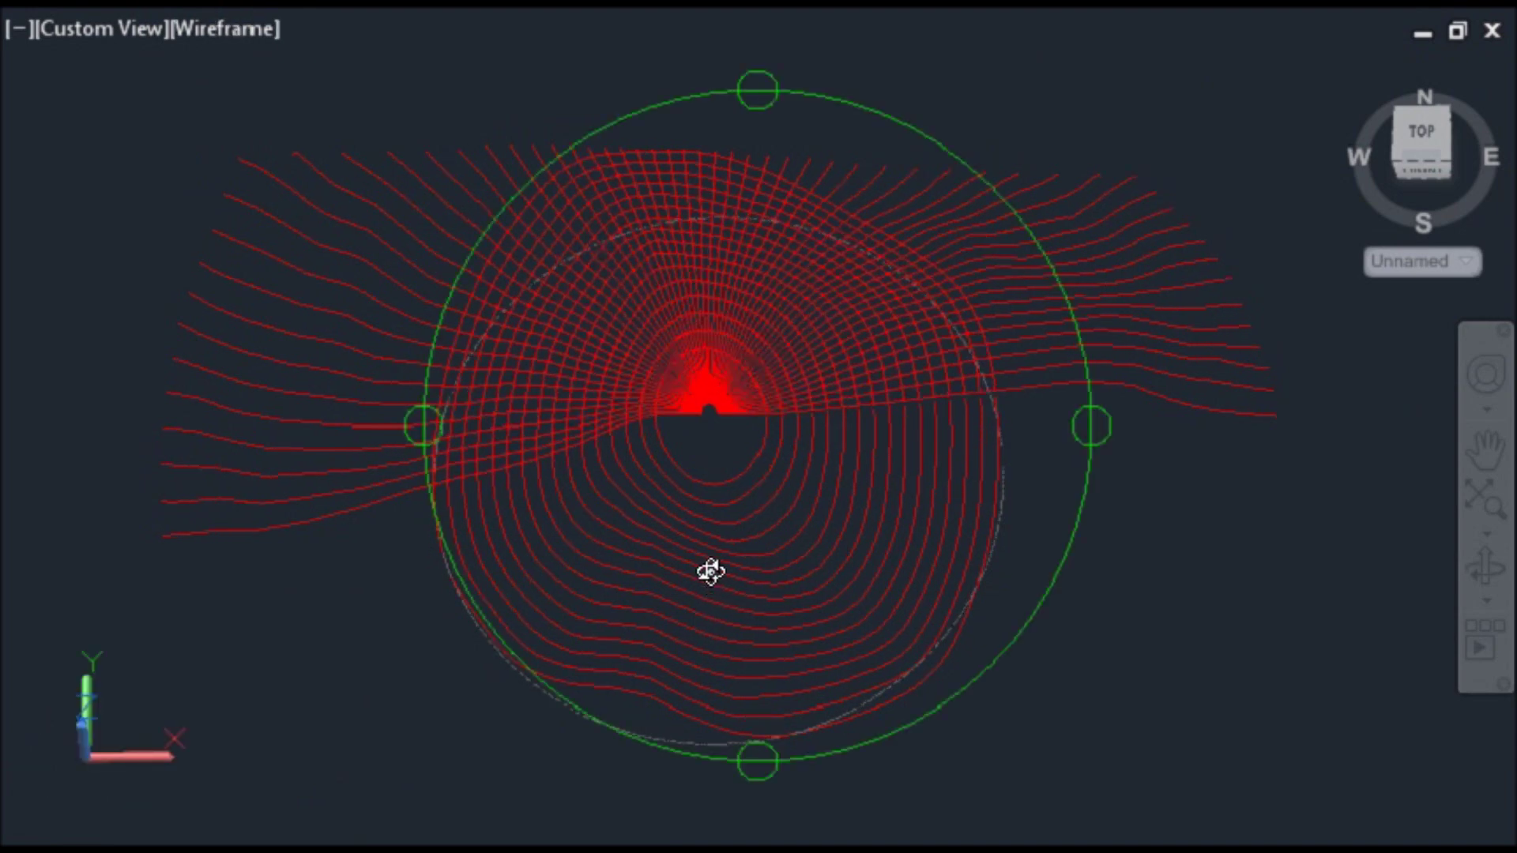
drag(753, 523, 832, 551)
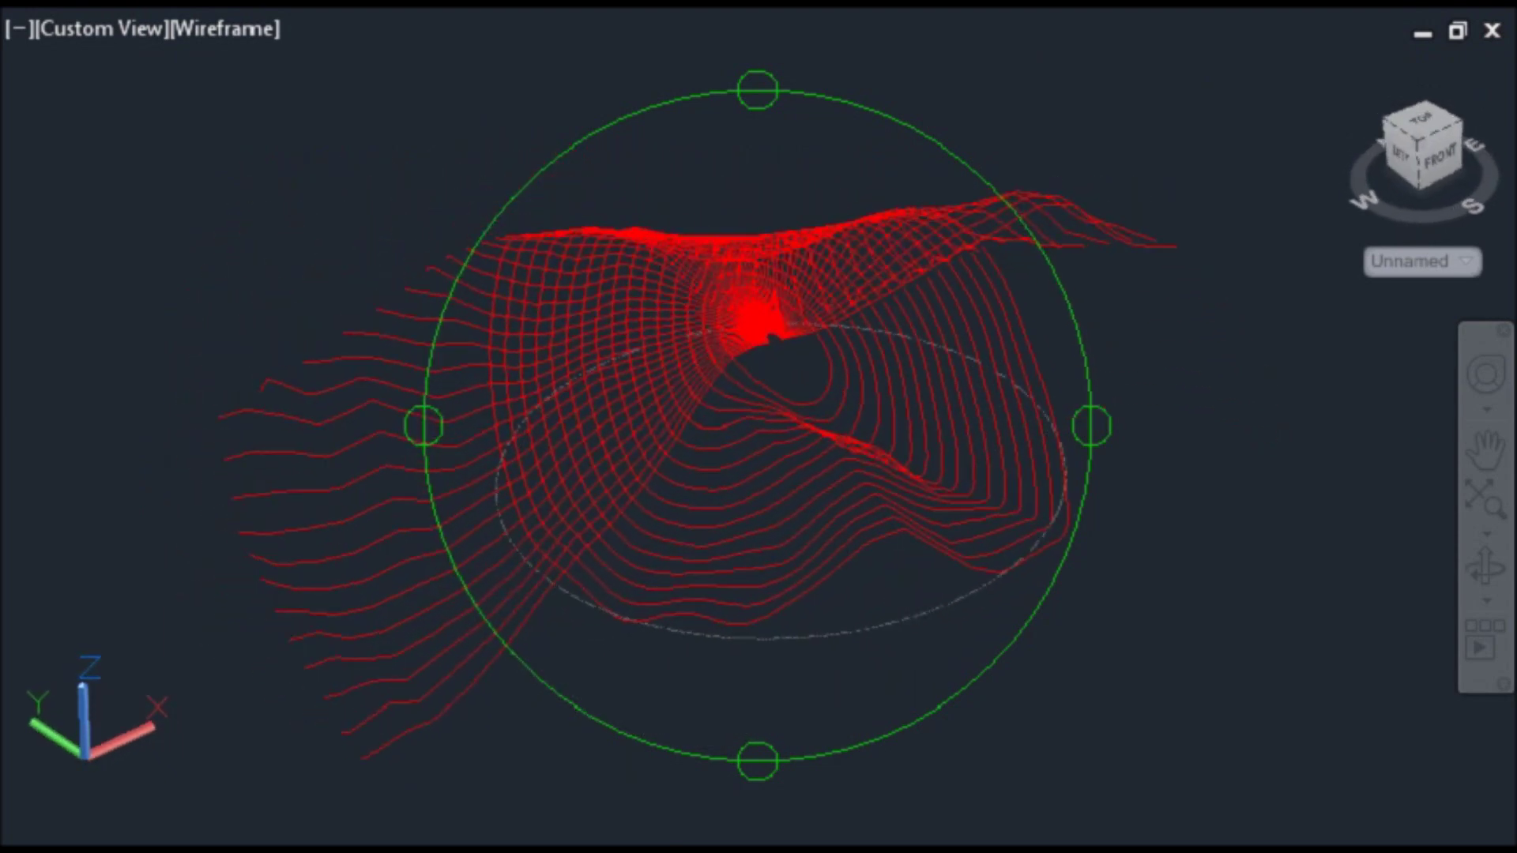
key(Escape)
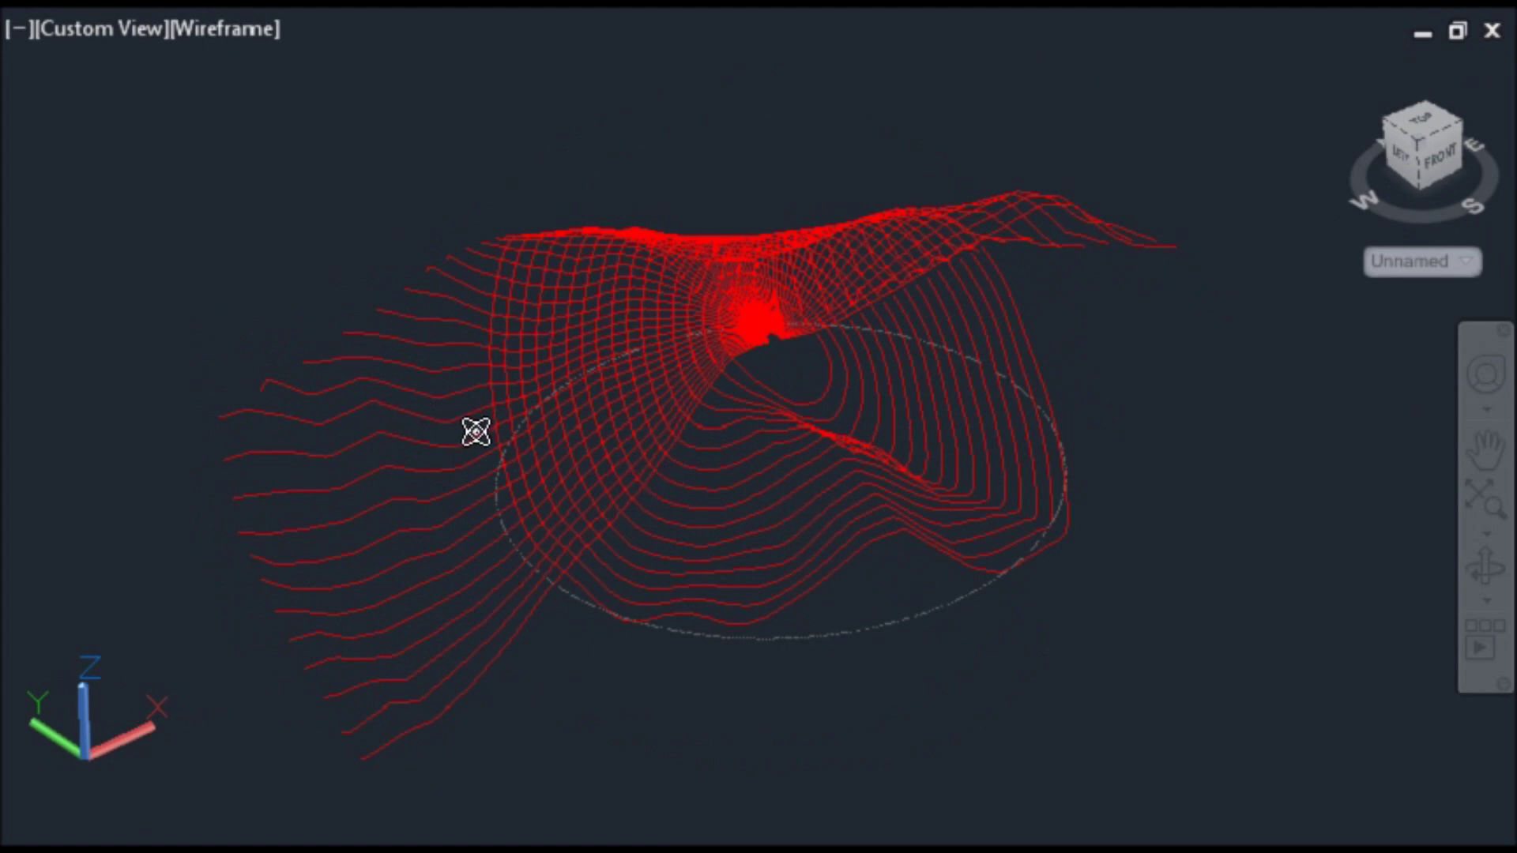
drag(478, 431, 620, 508)
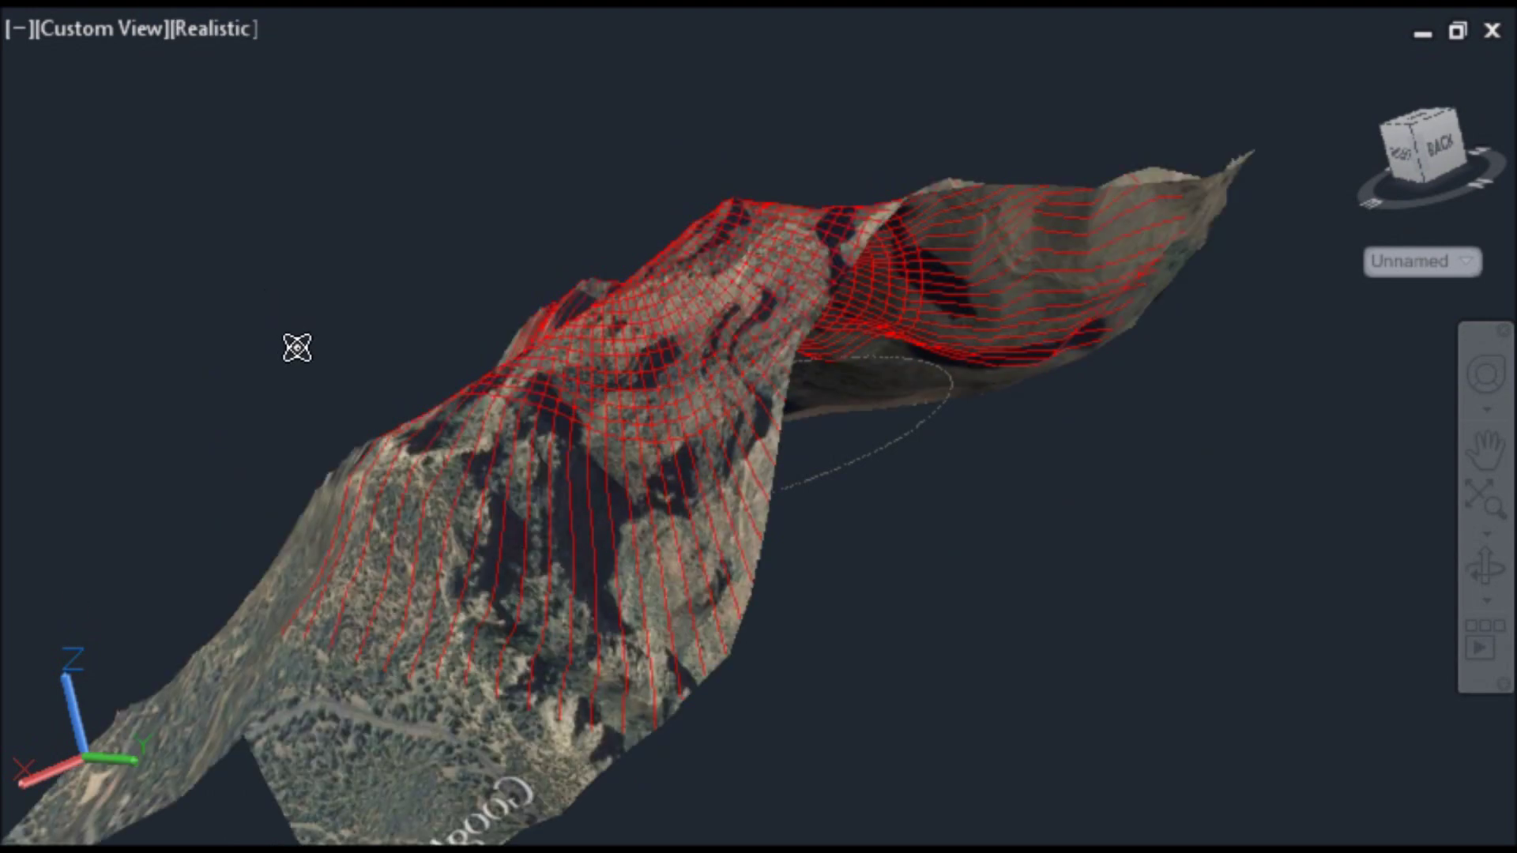
- Rotate the terrain to view it from behind and zoom in on the centre
drag(297, 348, 664, 448)
scroll(712, 359, up, 5)
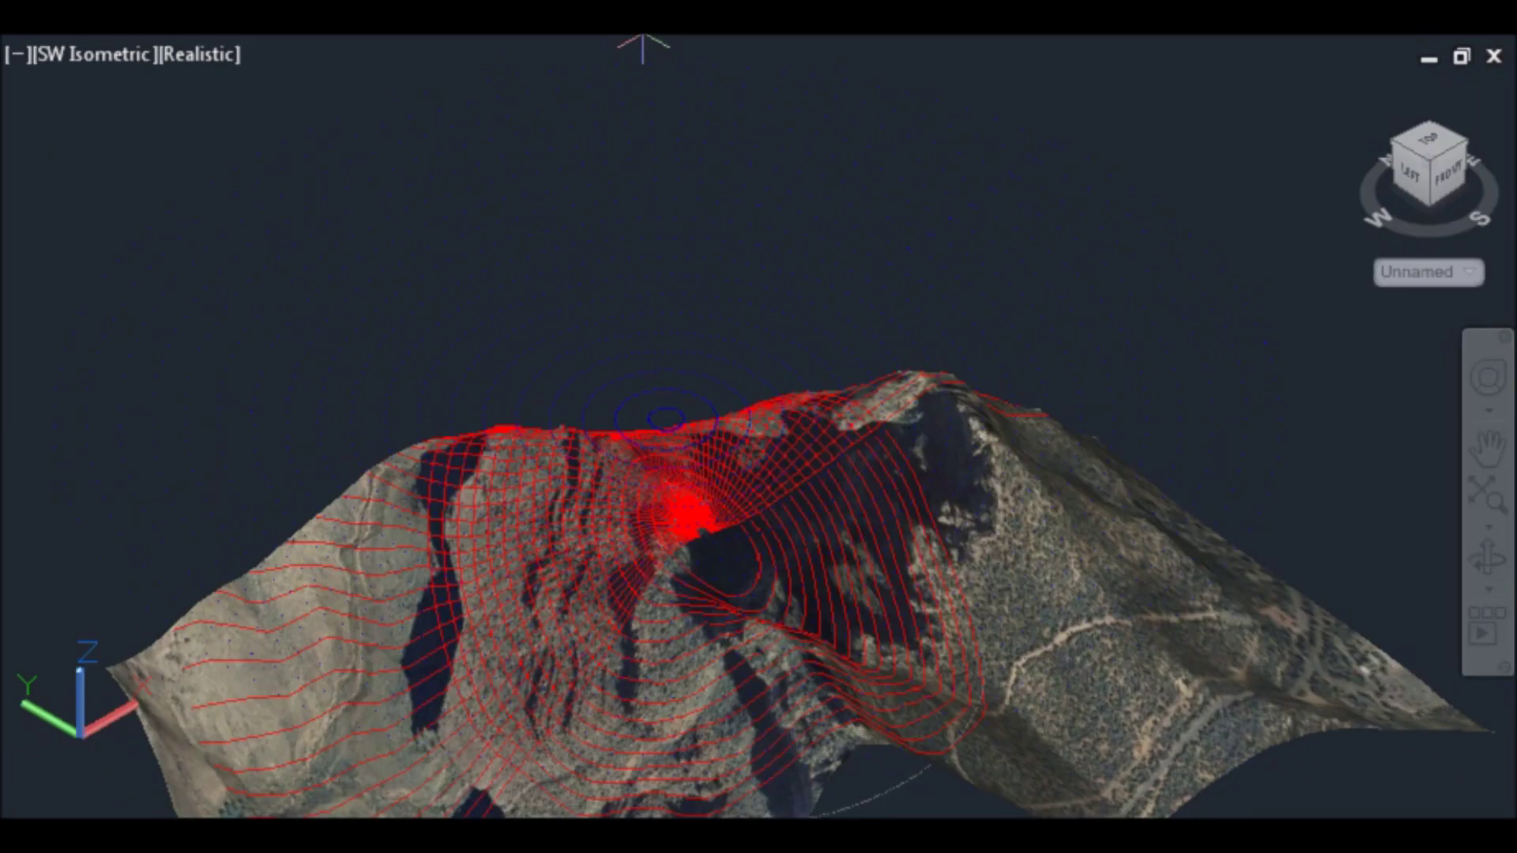
- Switch the view to SW Isometric
click(645, 34)
click(621, 52)
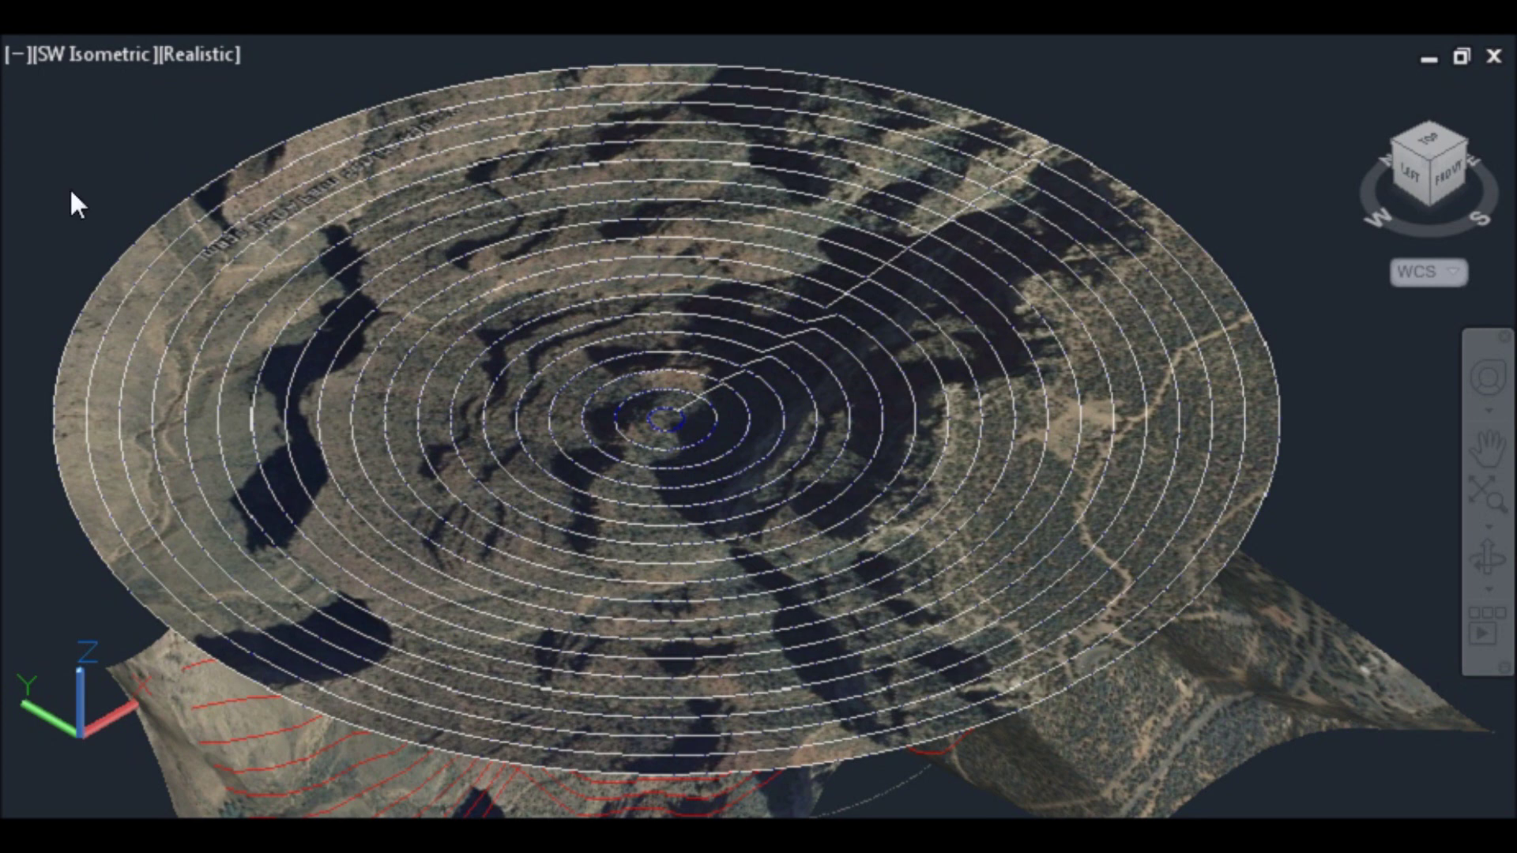
- Orbit the disc edge-on above the terrain and zoom into its centre to inspect the trench
drag(599, 340, 583, 324)
drag(665, 433, 828, 599)
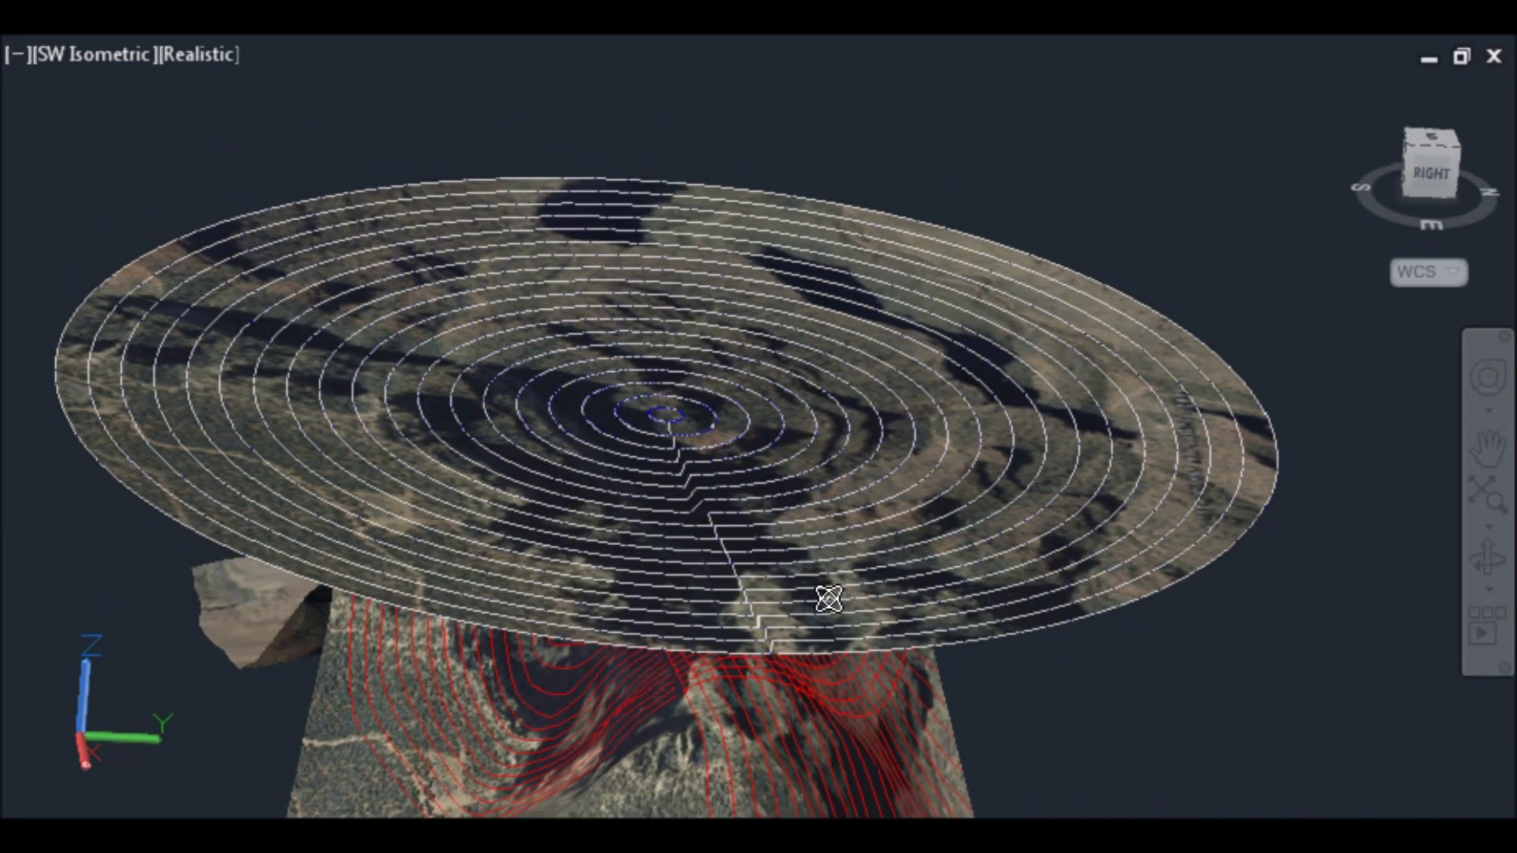
drag(830, 547, 633, 518)
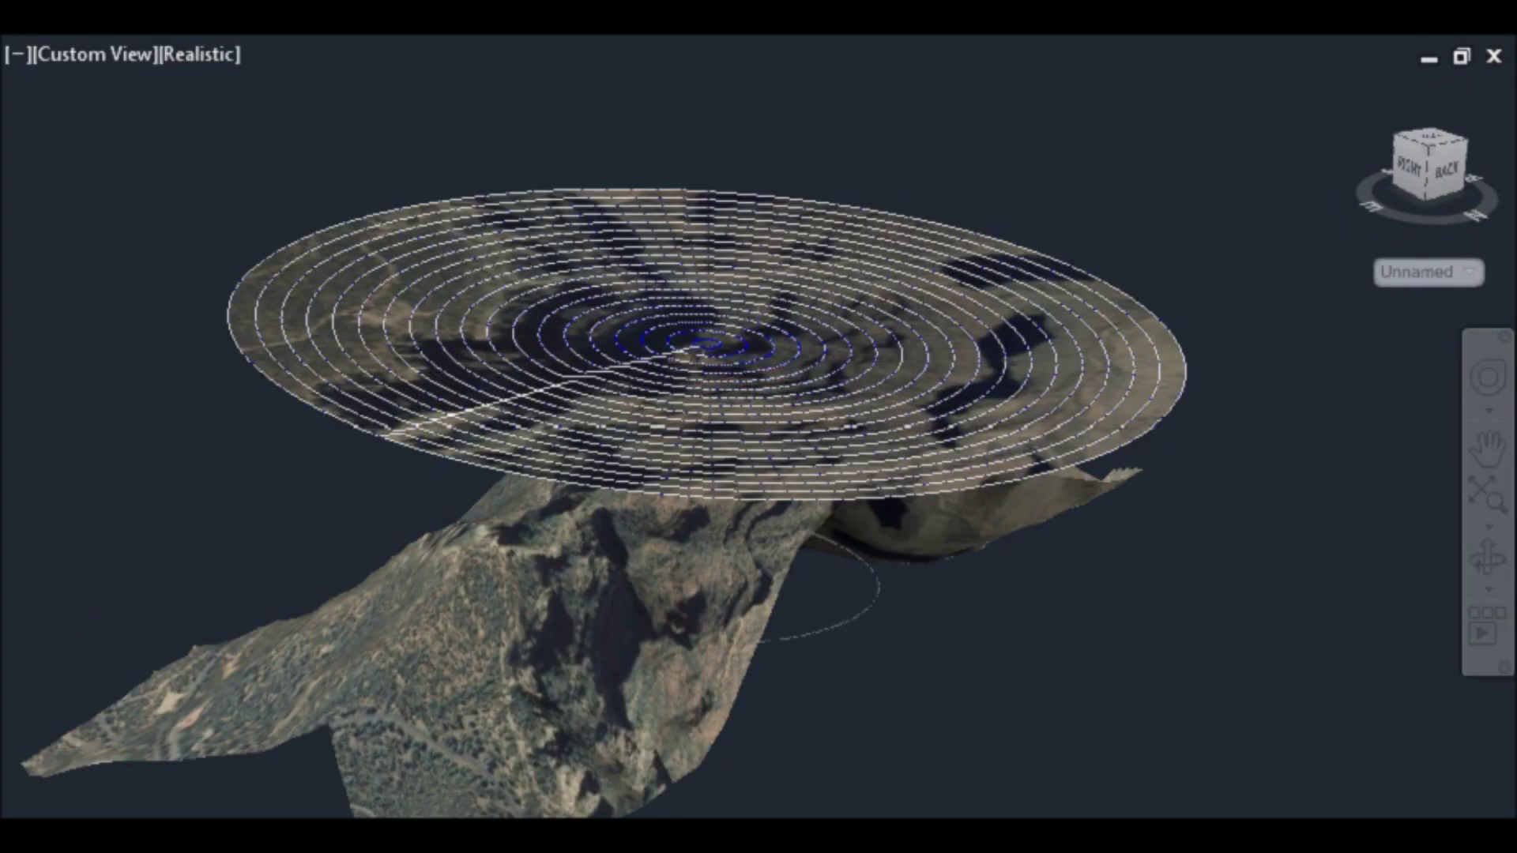
scroll(660, 319, up, 2)
scroll(660, 320, up, 2)
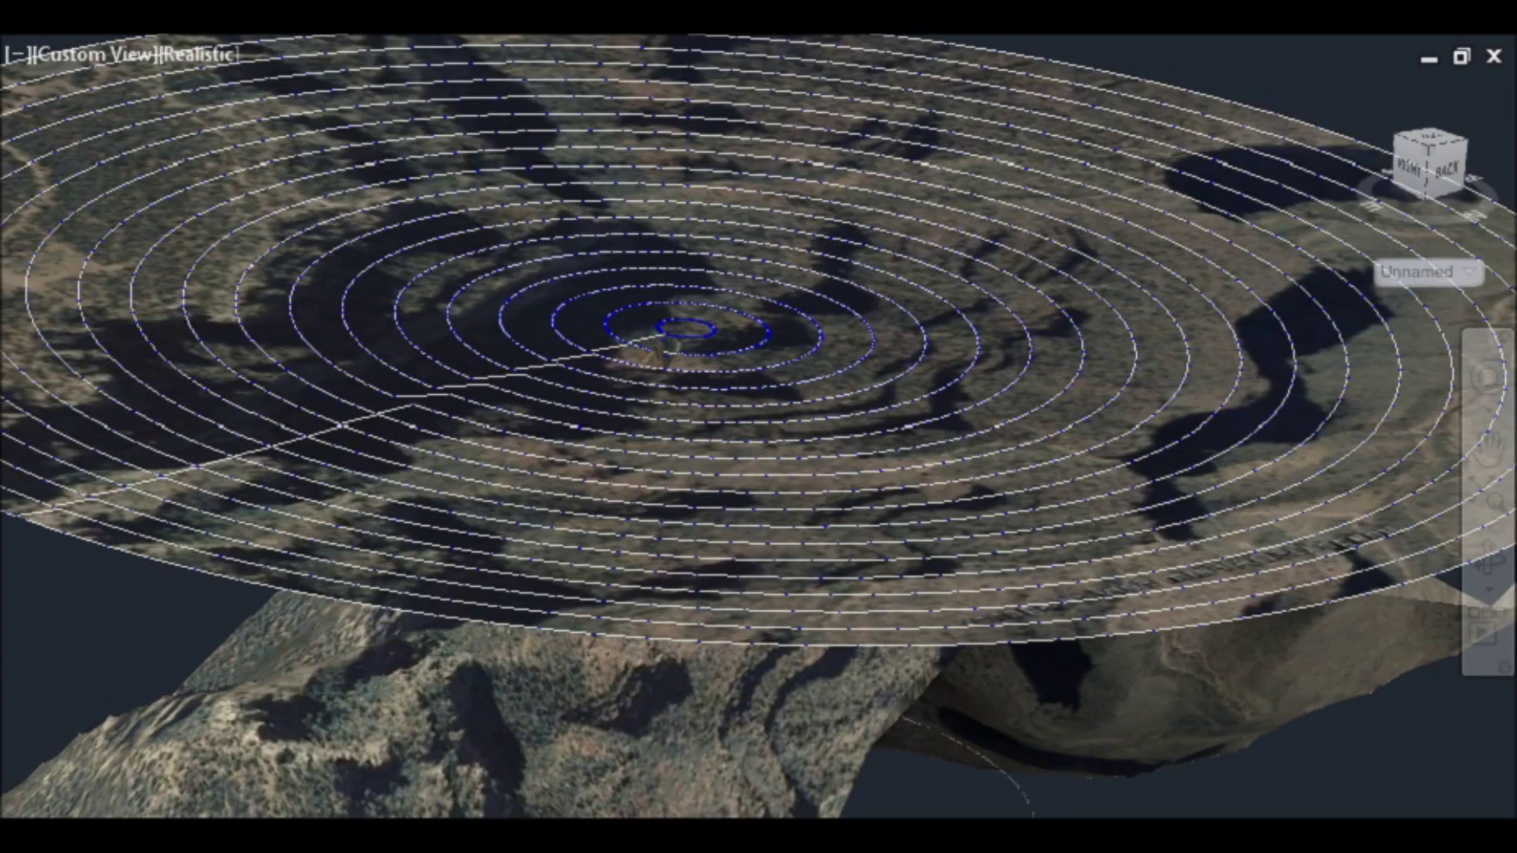
scroll(660, 329, up, 2)
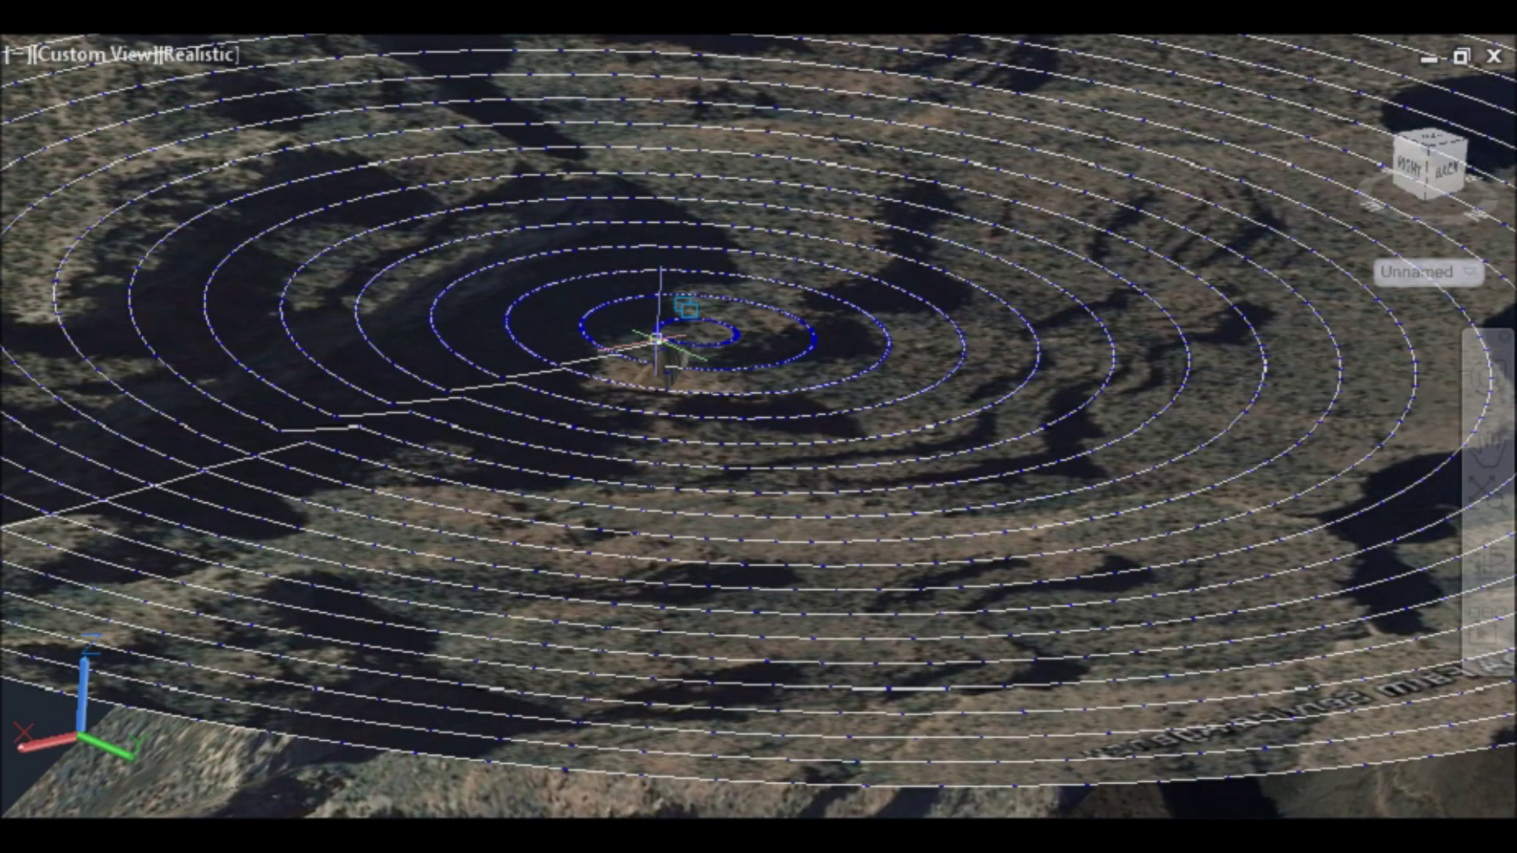
scroll(667, 348, up, 3)
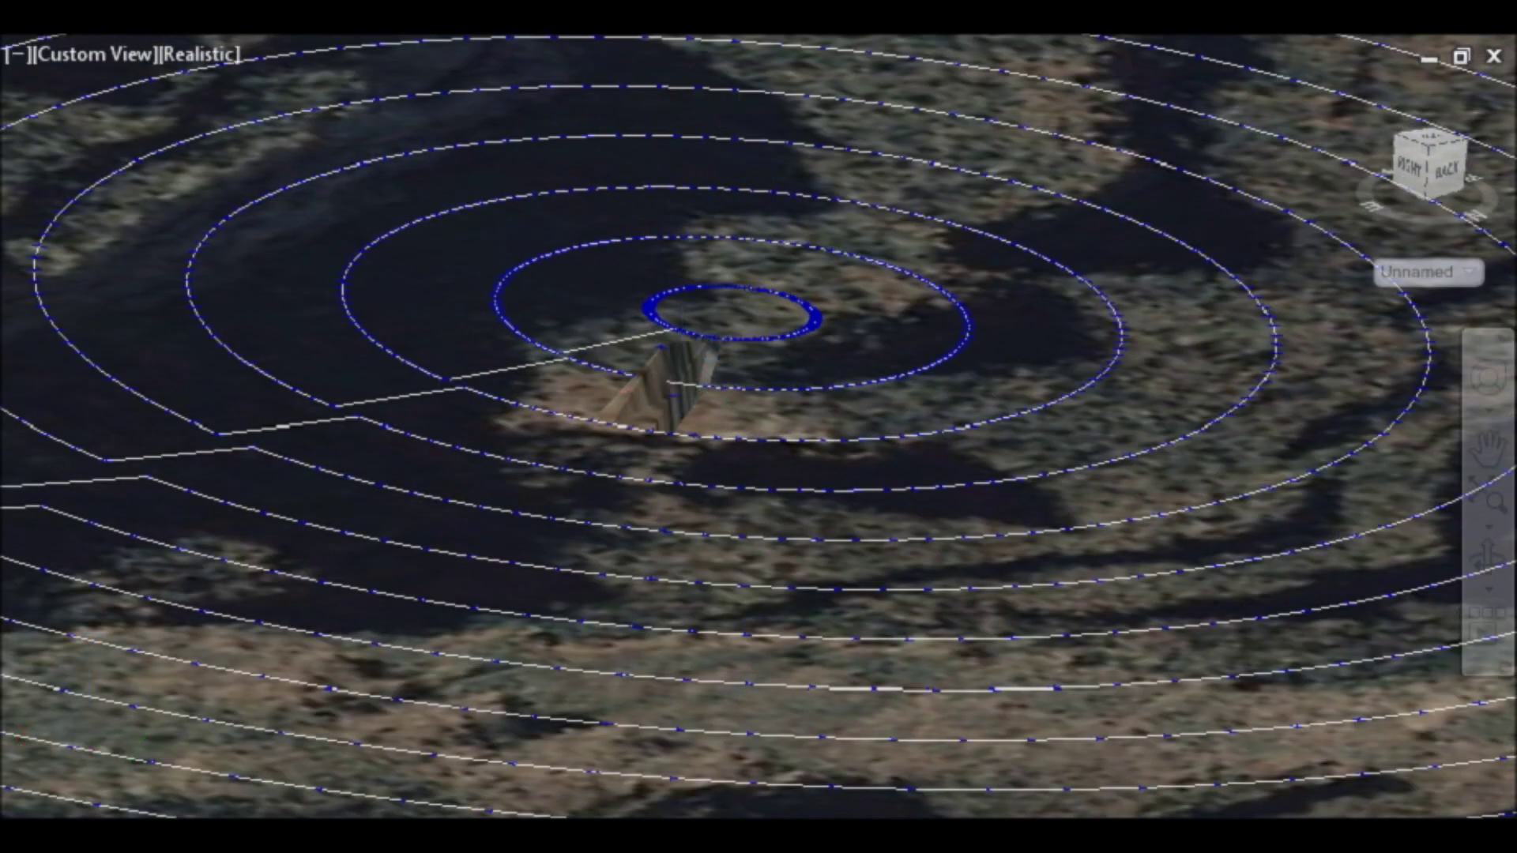
scroll(678, 381, up, 2)
scroll(683, 380, up, 2)
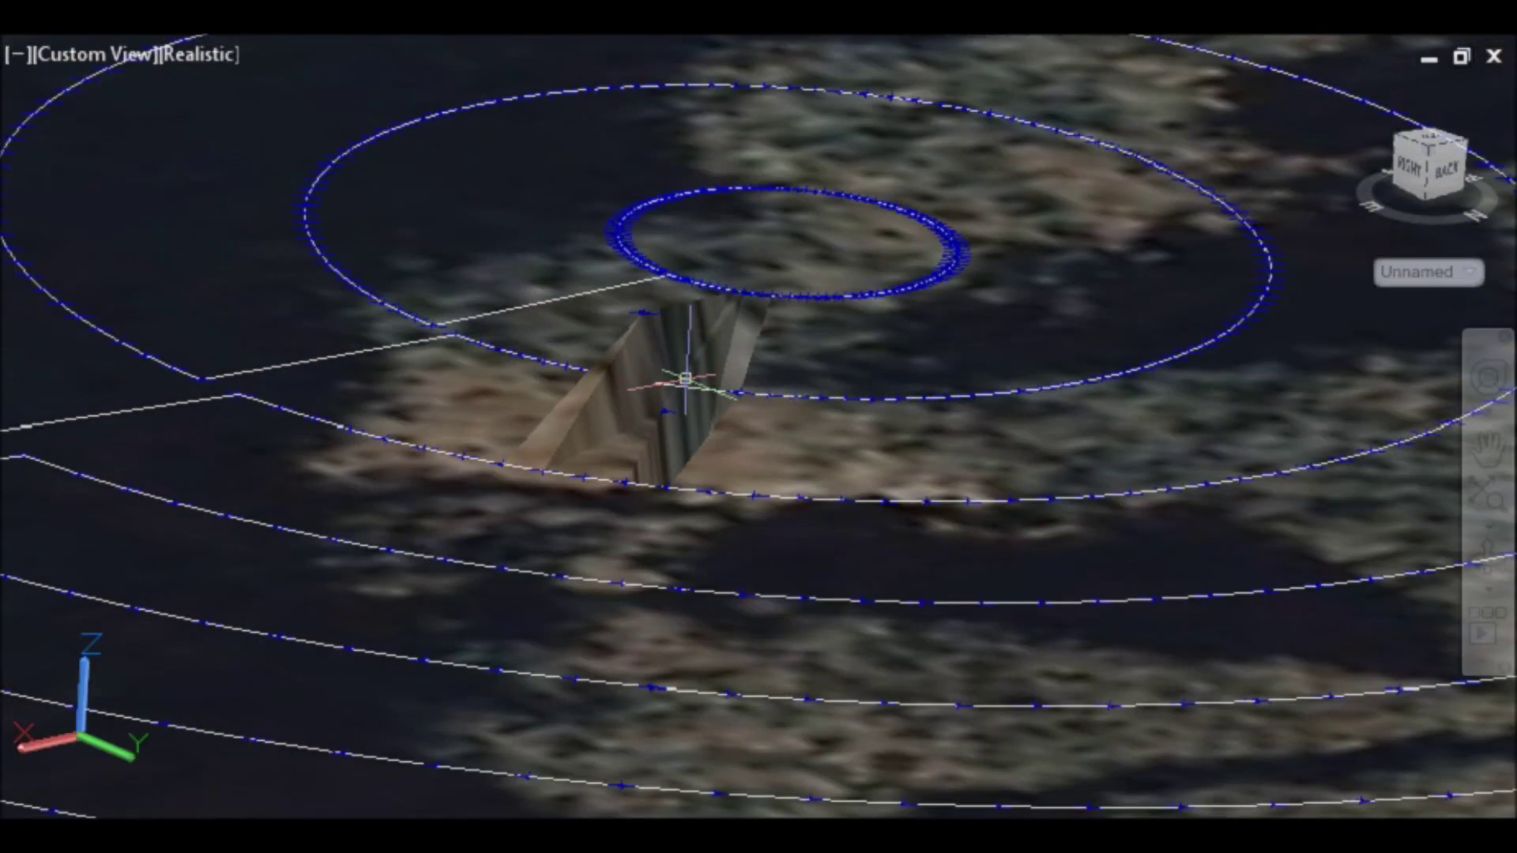
scroll(685, 379, up, 2)
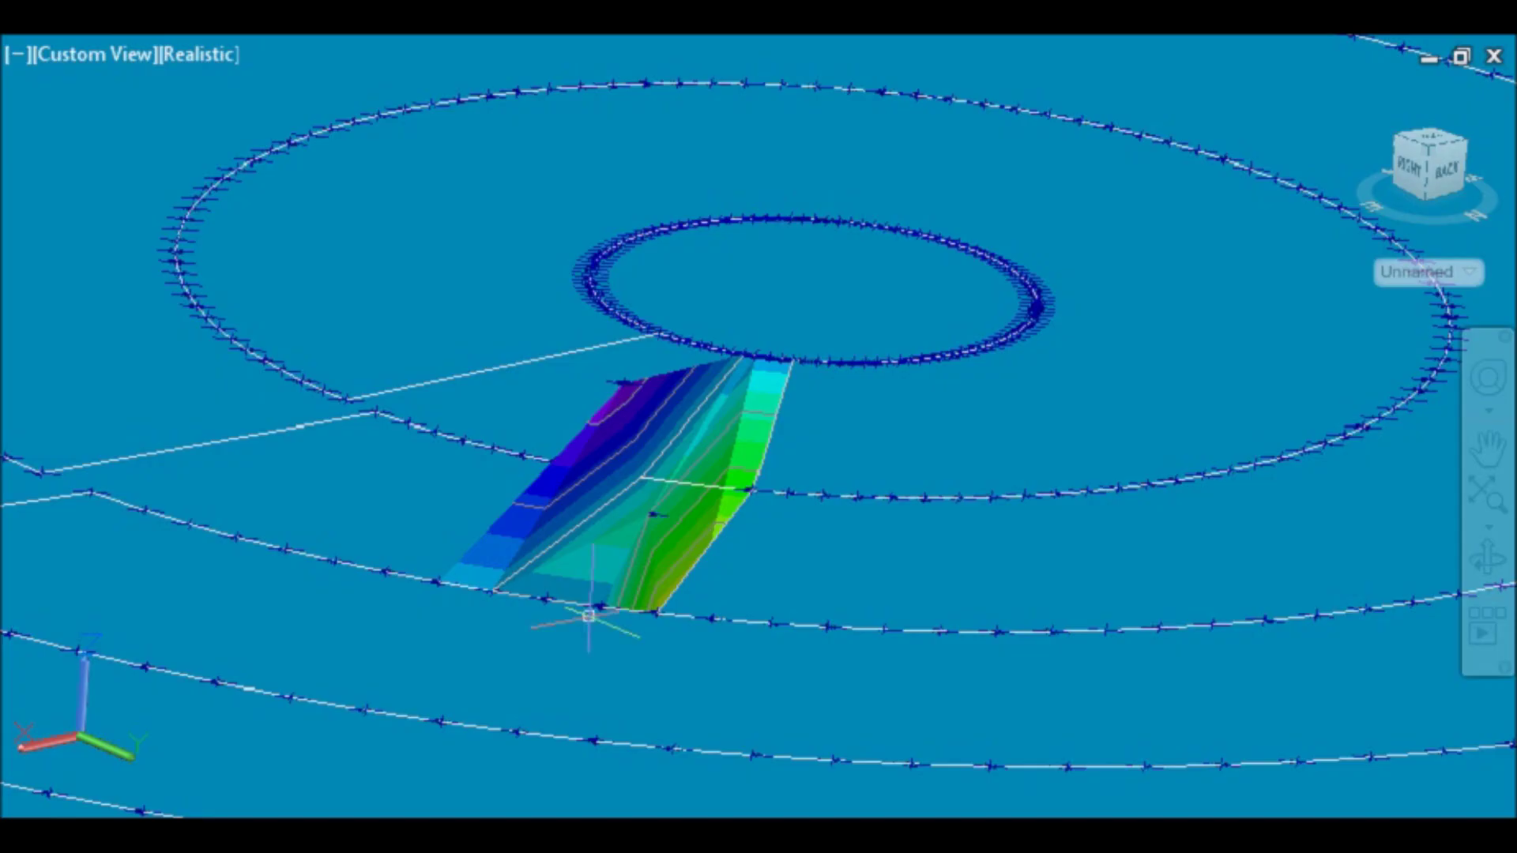
- Orbit around the radial trench to look along its colour bands
scroll(655, 505, up, 1)
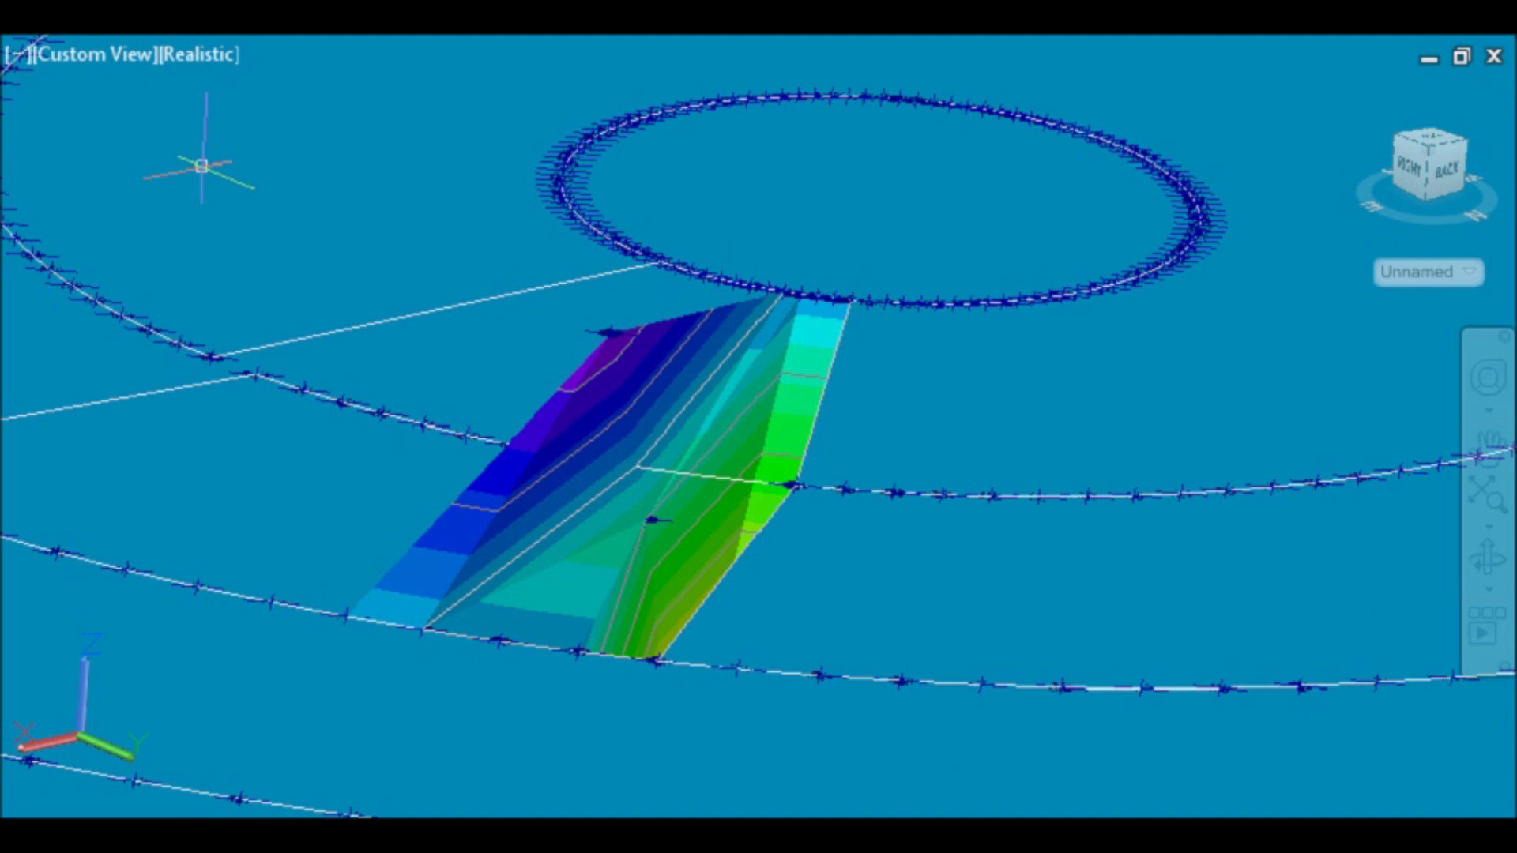
key(Return)
drag(624, 523, 677, 553)
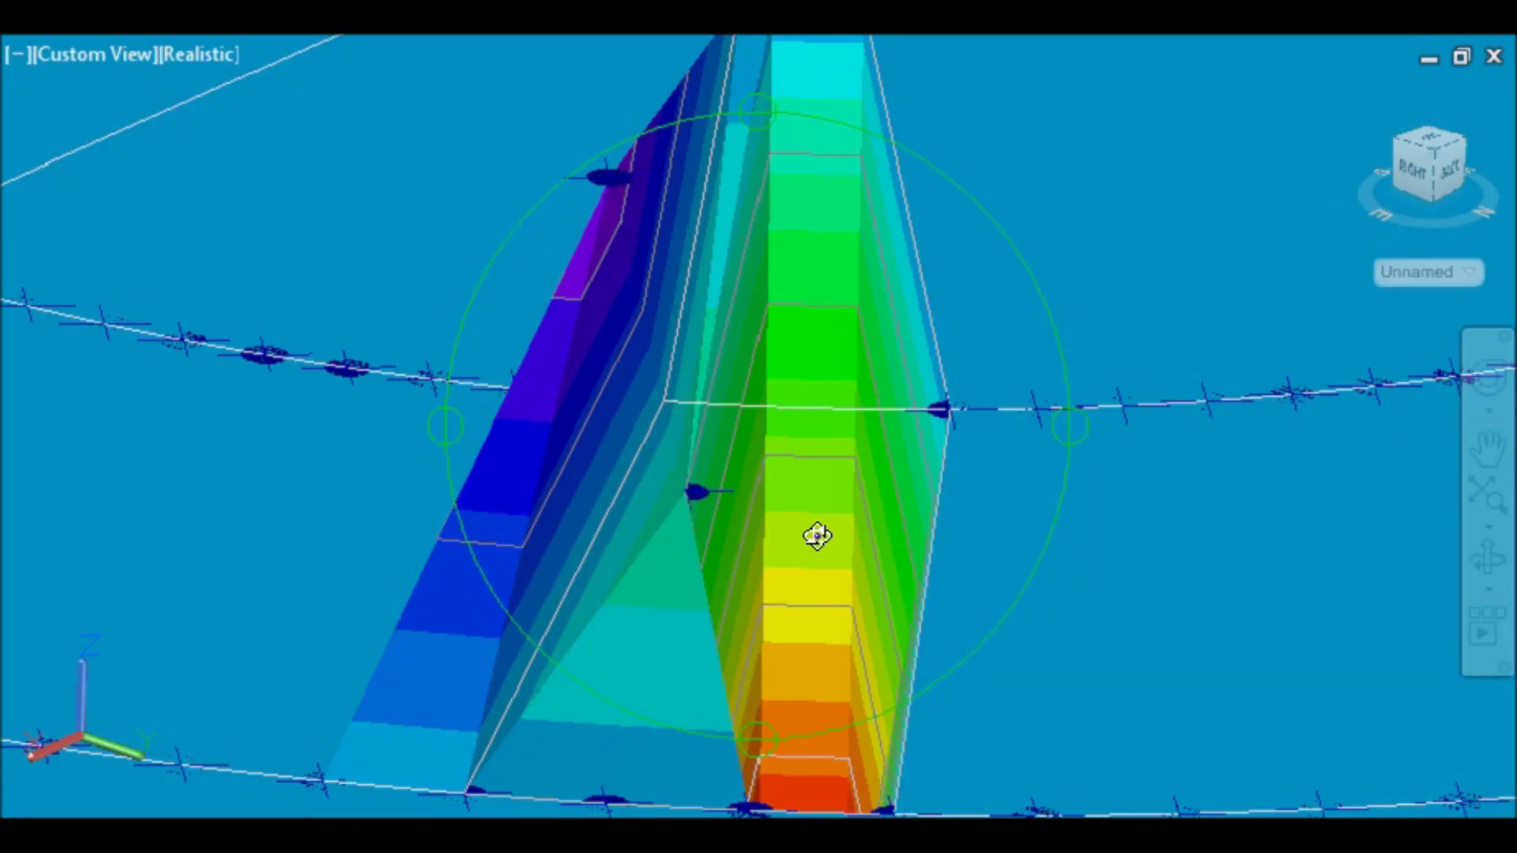
drag(816, 535, 769, 532)
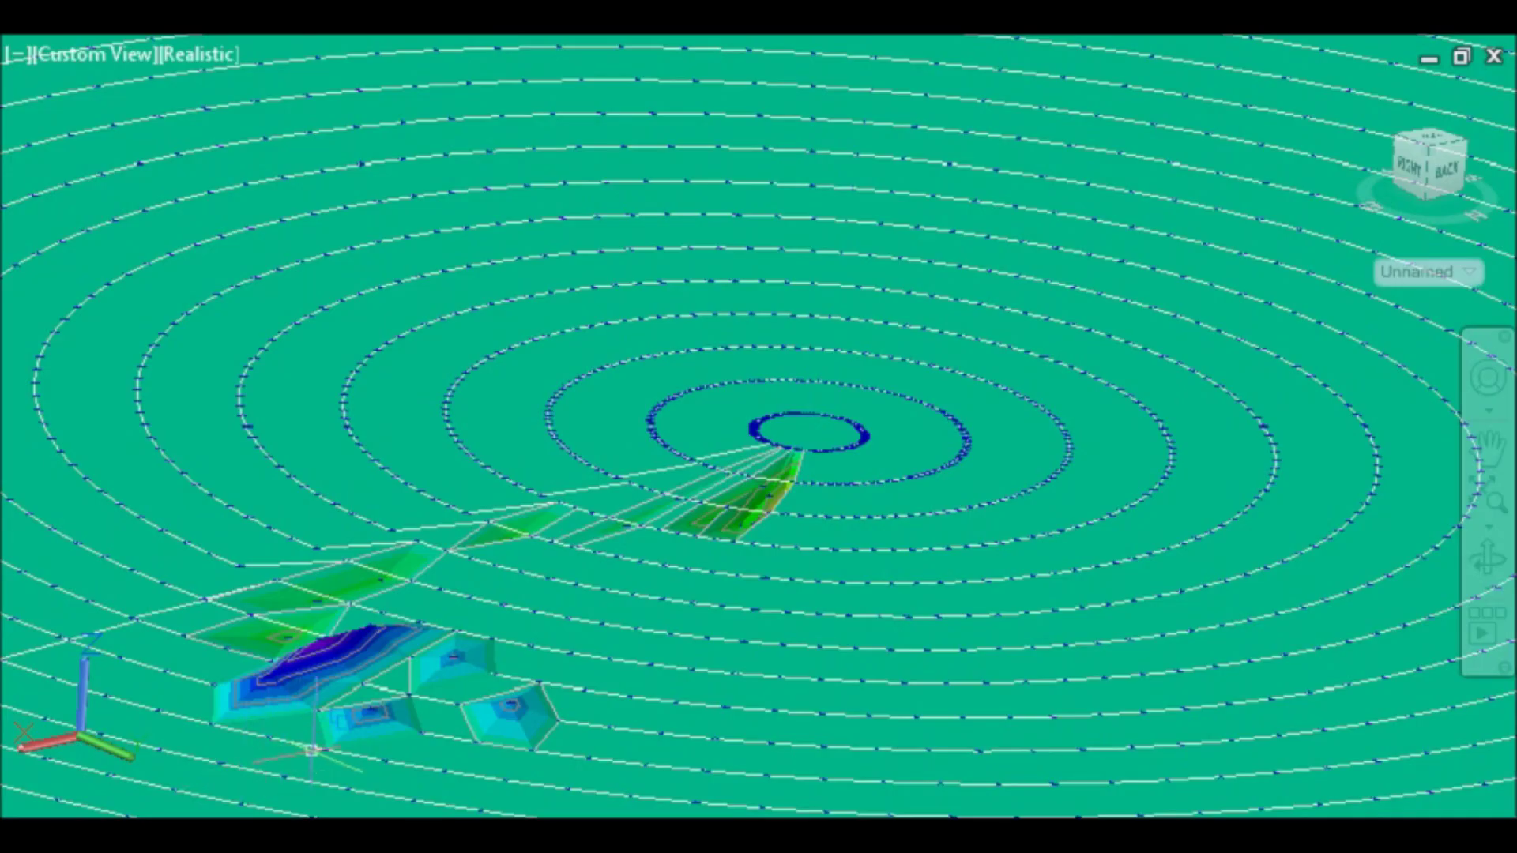
scroll(305, 747, up, 4)
scroll(305, 747, up, 1)
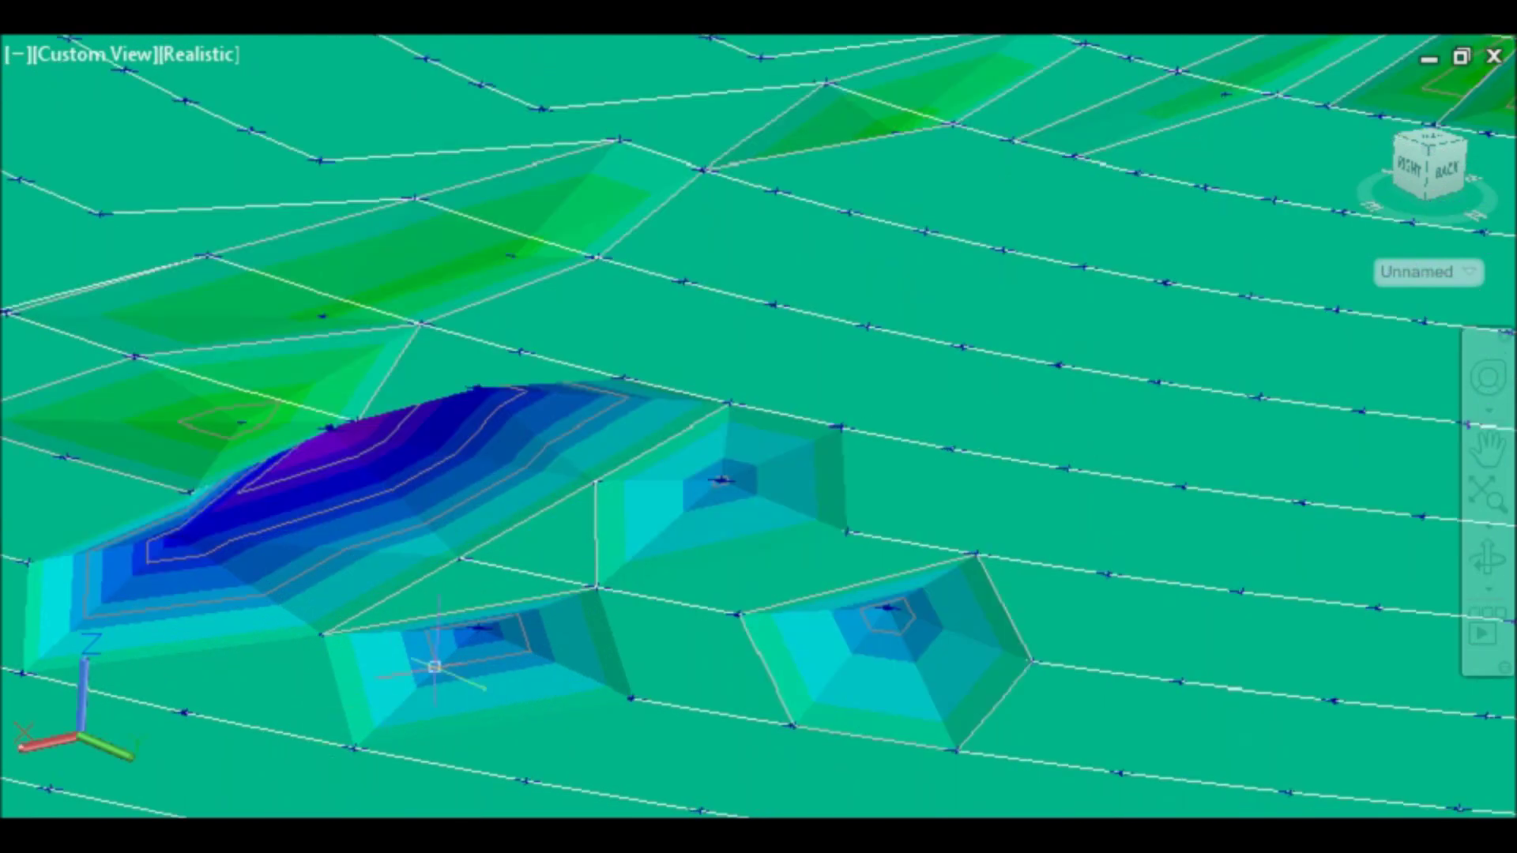
scroll(545, 577, down, 2)
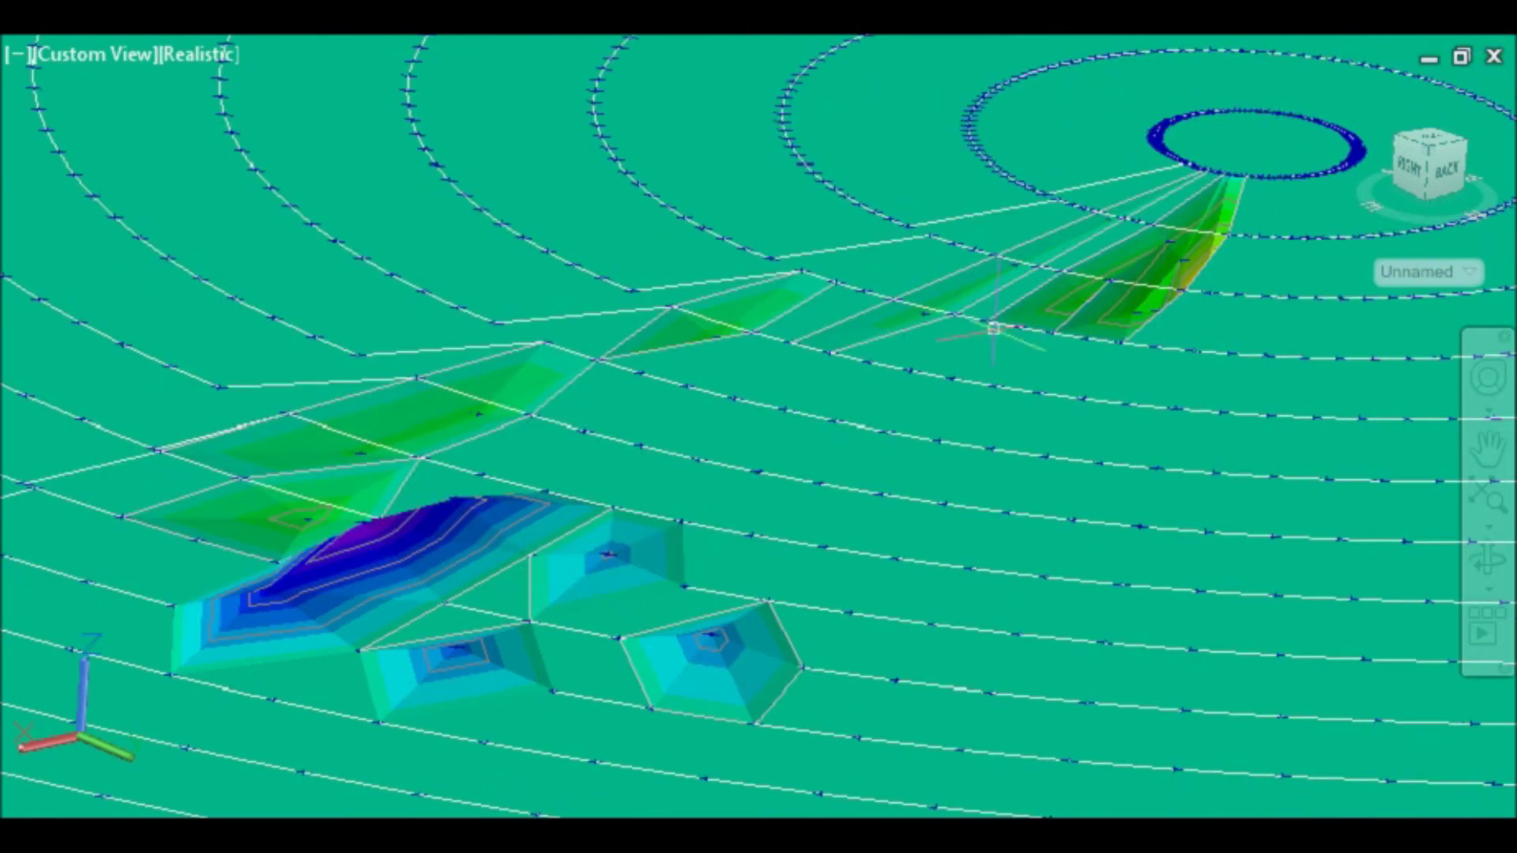
scroll(220, 332, up, 3)
scroll(918, 427, up, 2)
drag(907, 433, 237, 654)
drag(1185, 542, 455, 676)
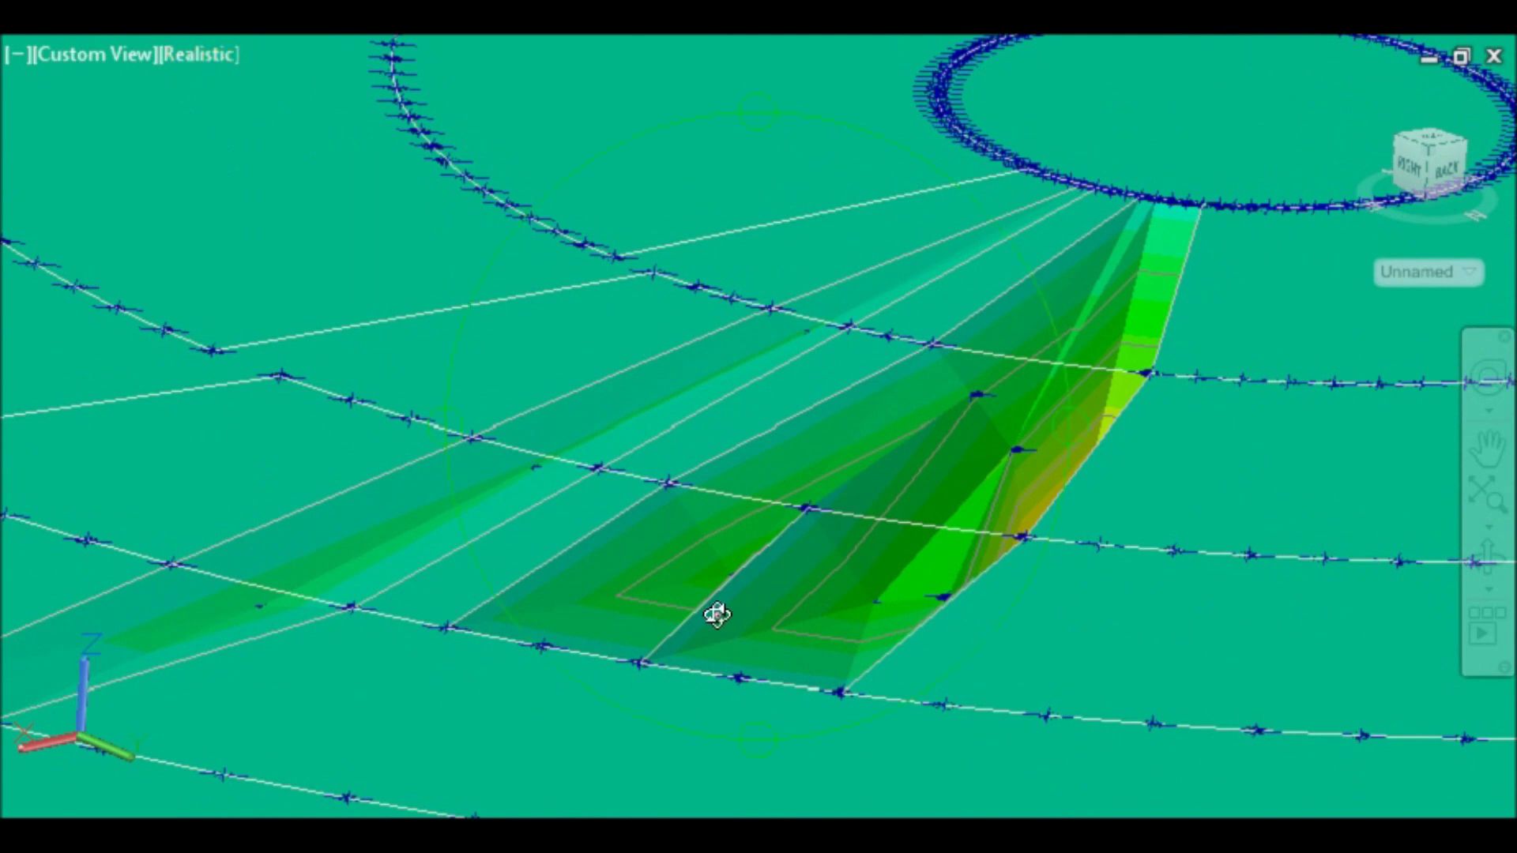
drag(742, 613, 770, 632)
key(Escape)
scroll(972, 217, down, 2)
scroll(163, 735, up, 2)
drag(645, 402, 783, 217)
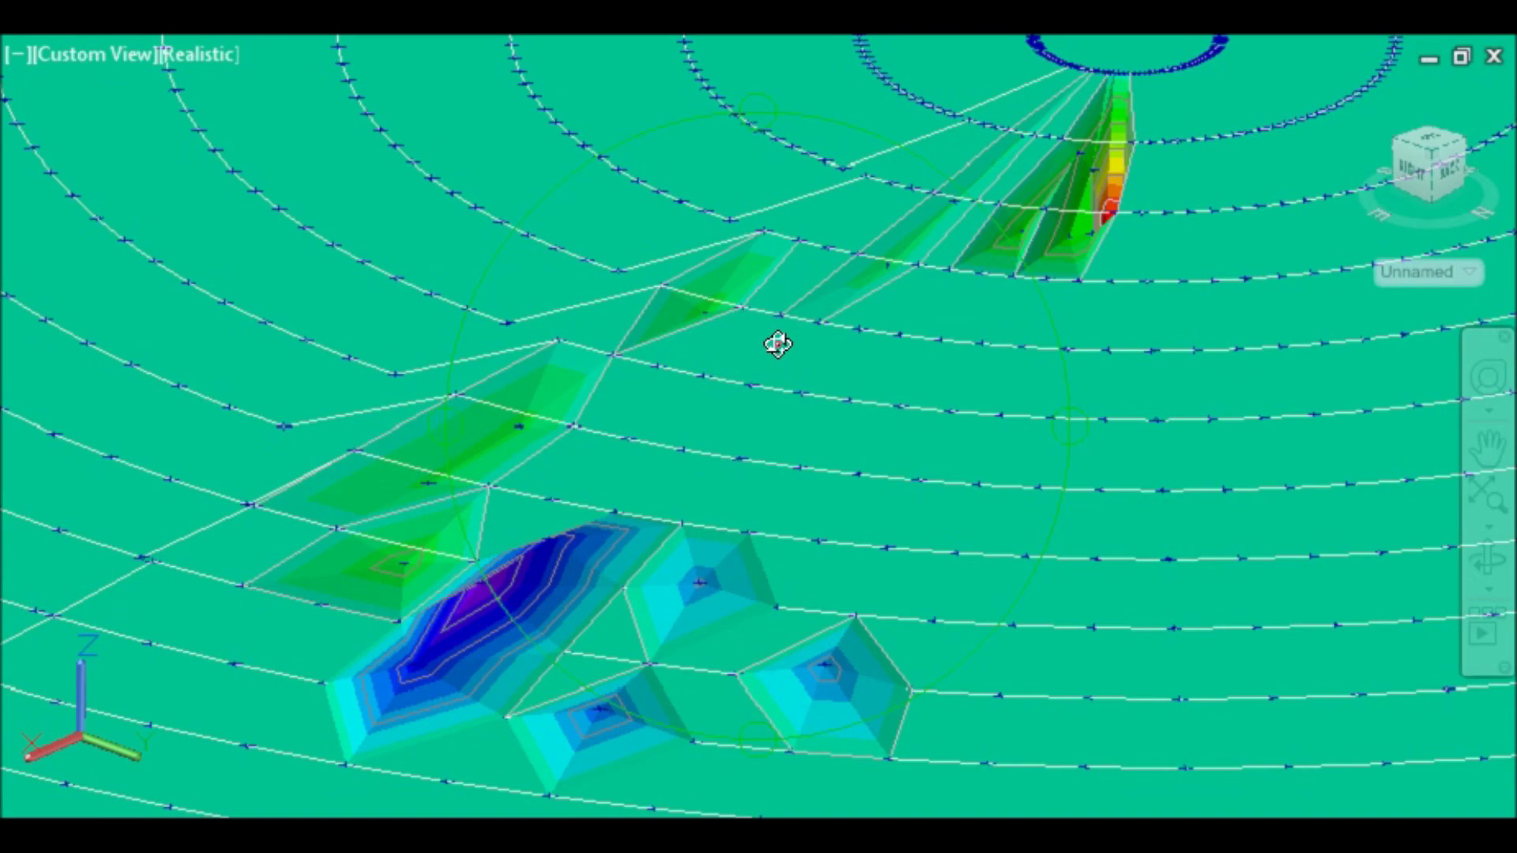
scroll(442, 743, up, 1)
drag(446, 621, 507, 642)
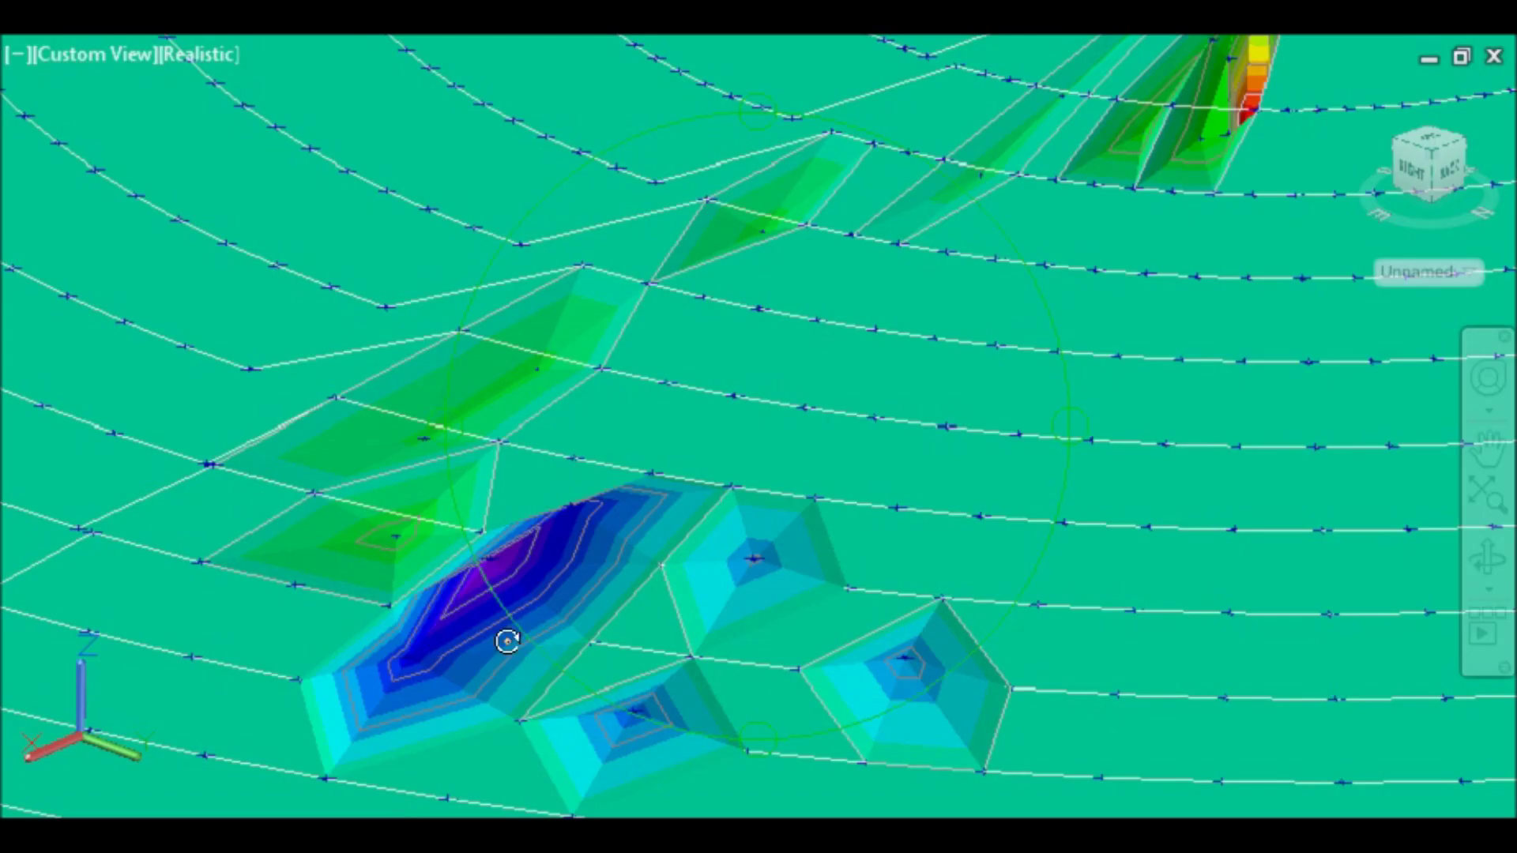
drag(674, 615, 782, 603)
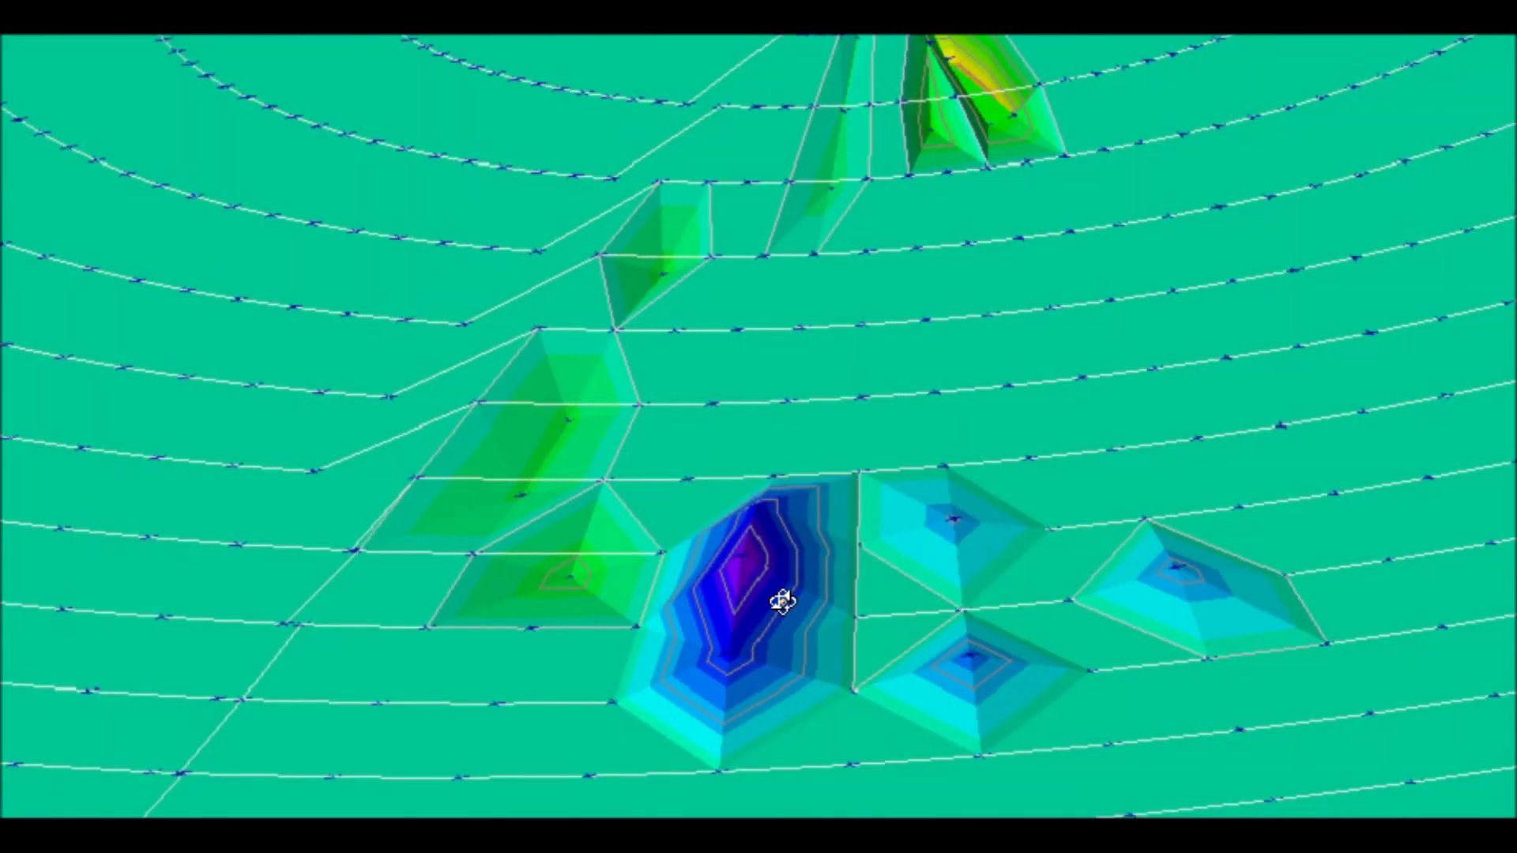
drag(758, 371, 778, 492)
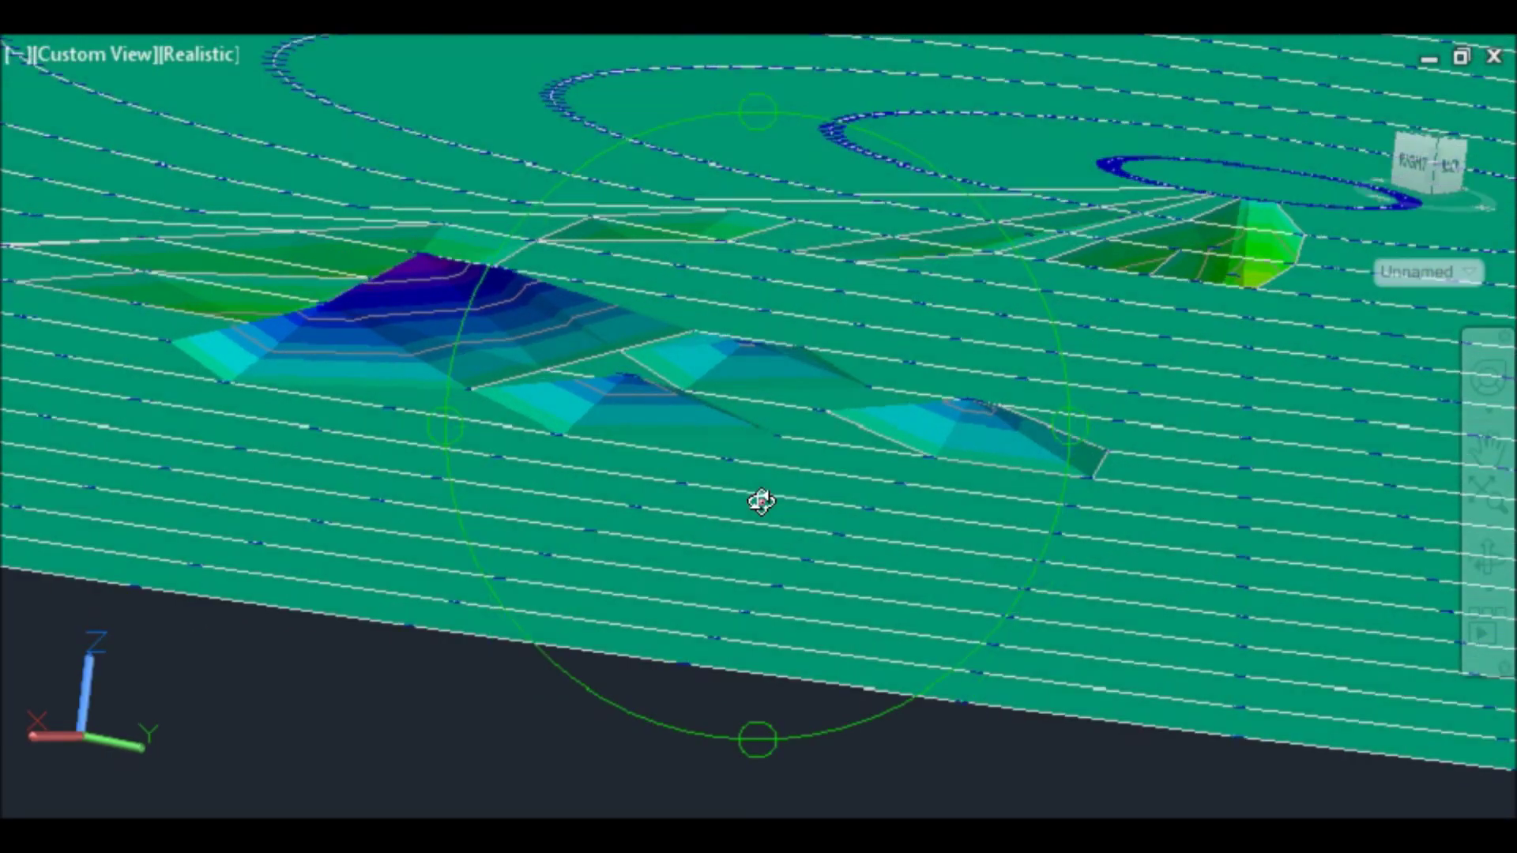
drag(761, 501, 545, 769)
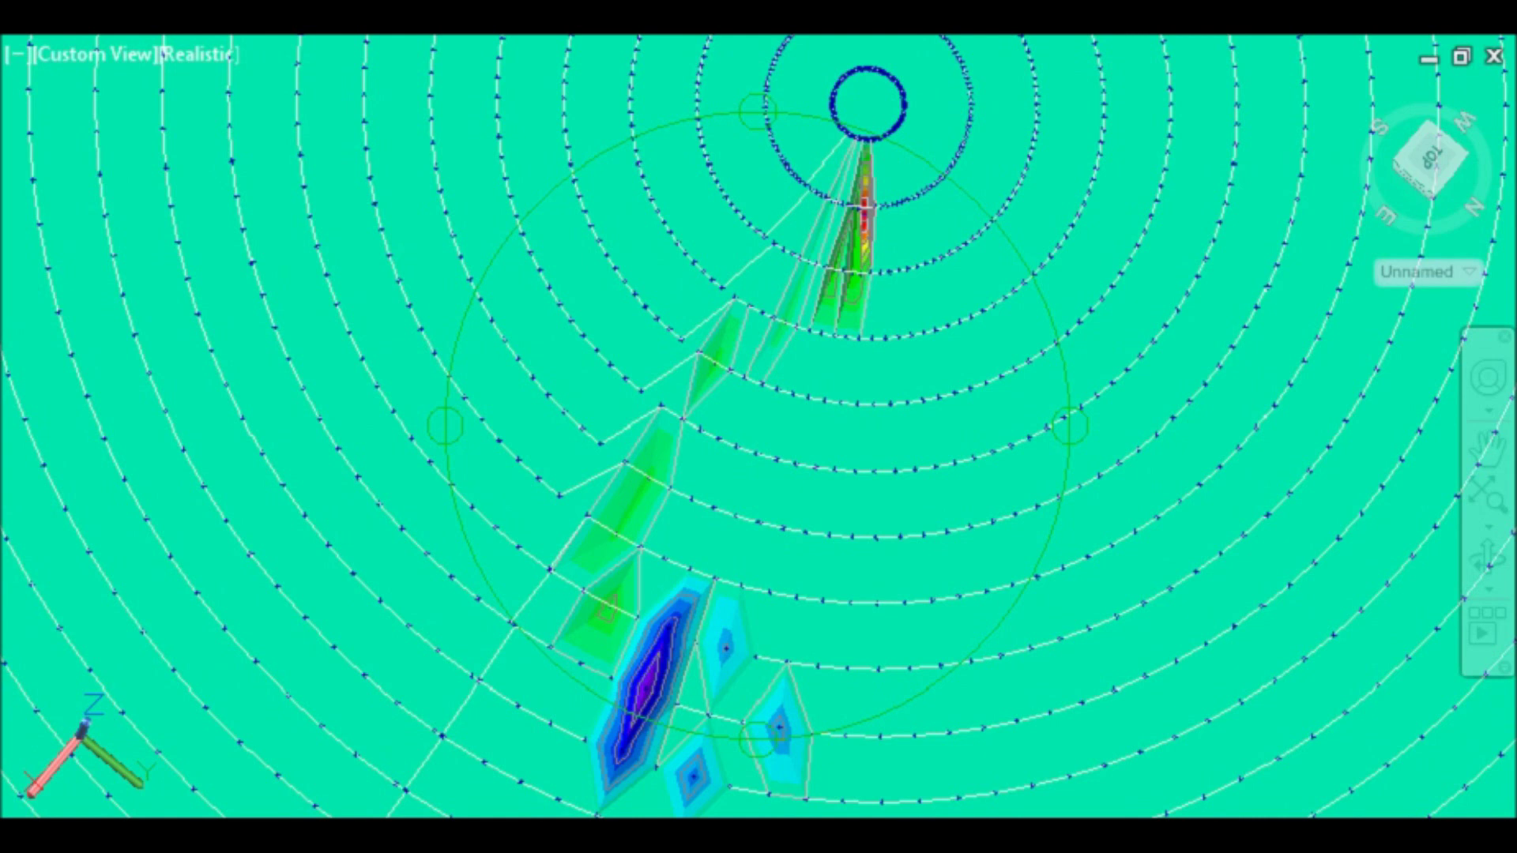
drag(680, 453, 741, 576)
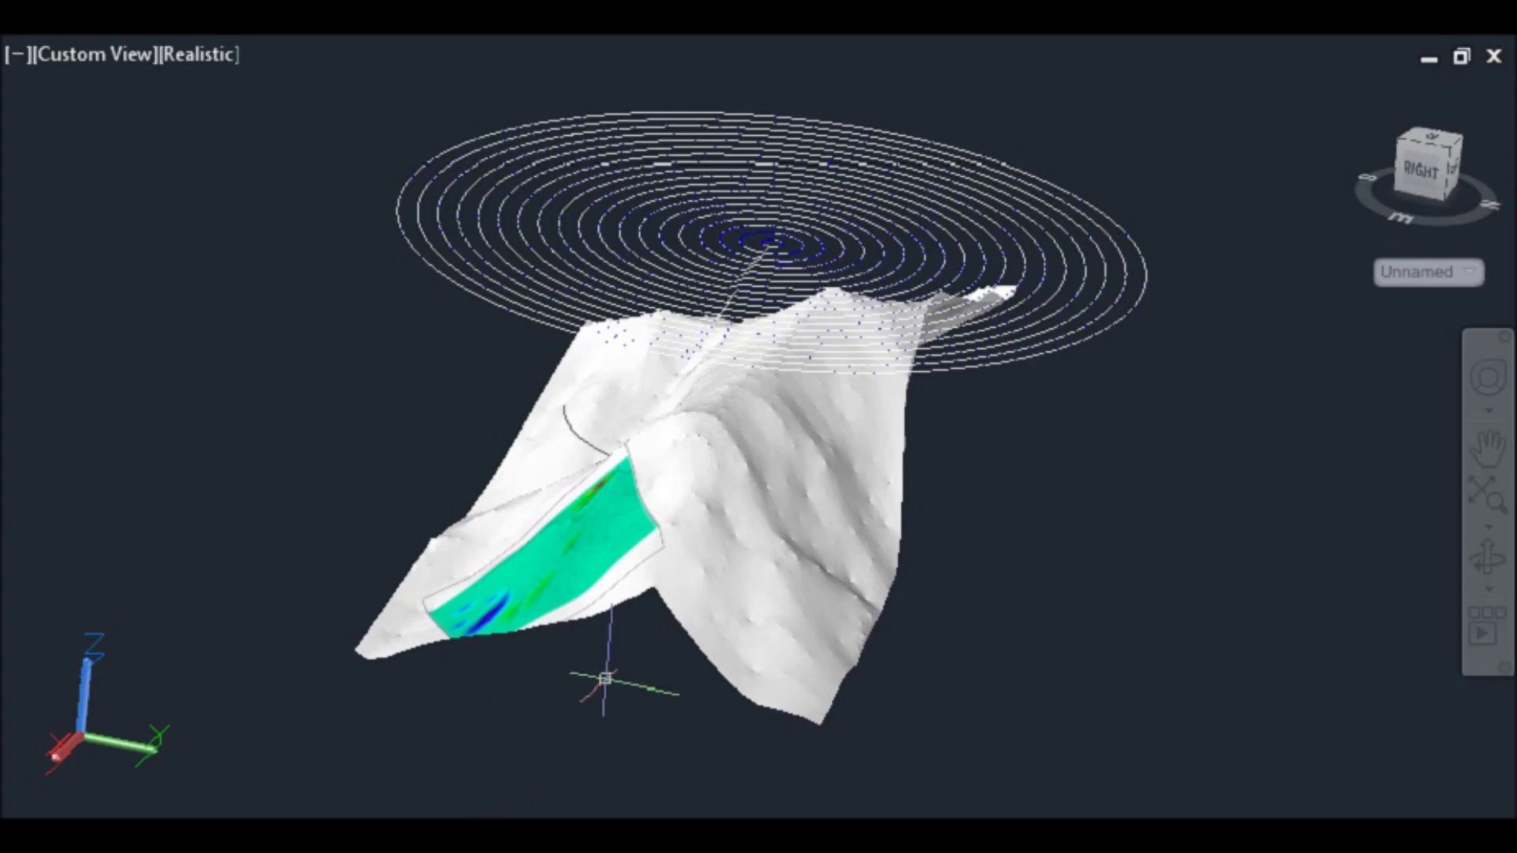
scroll(572, 637, up, 3)
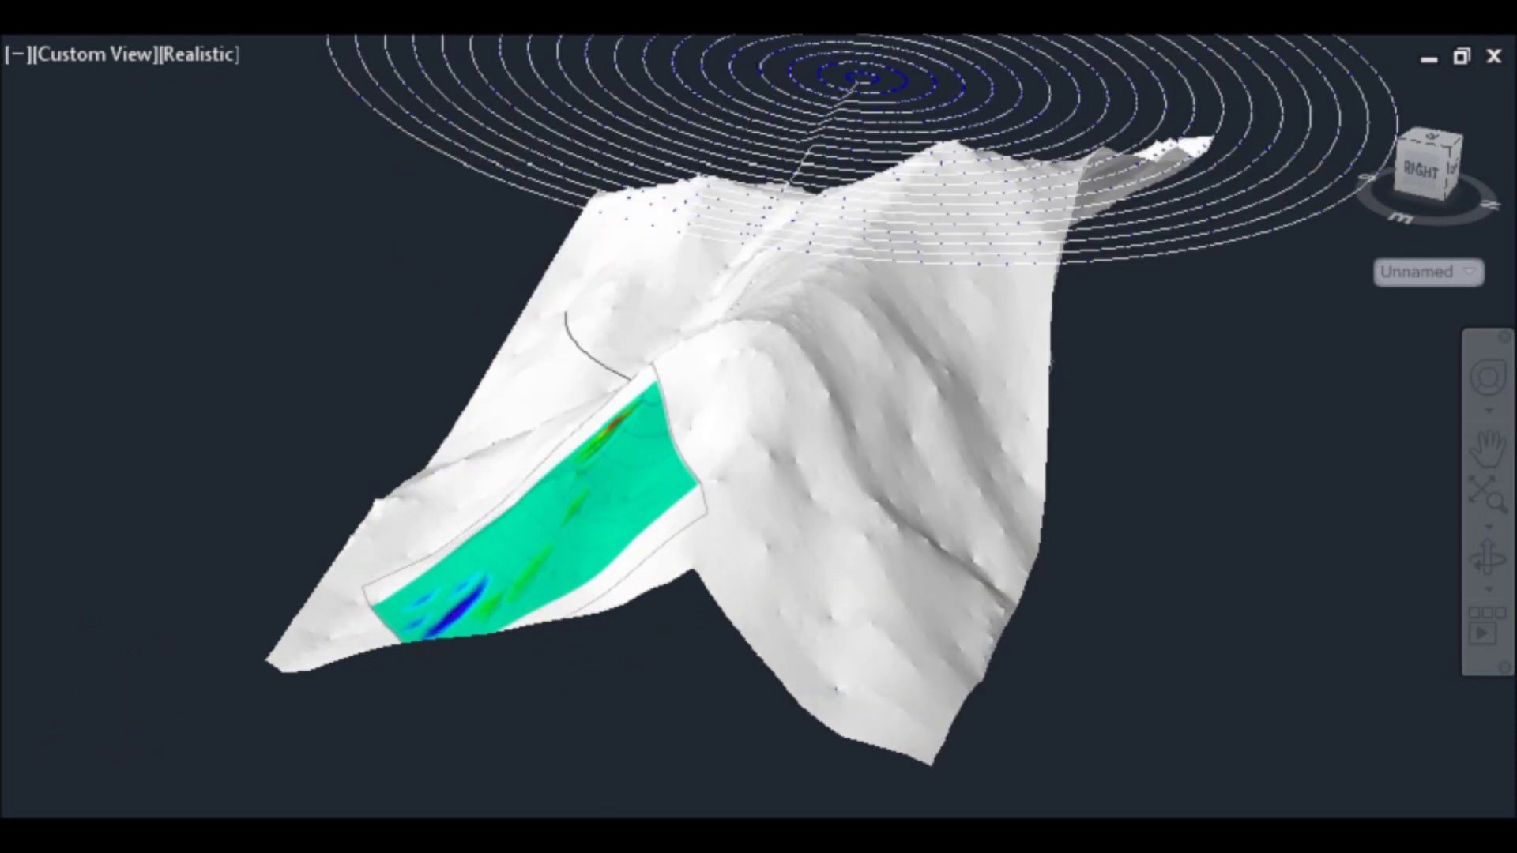
scroll(521, 544, up, 3)
scroll(525, 664, up, 2)
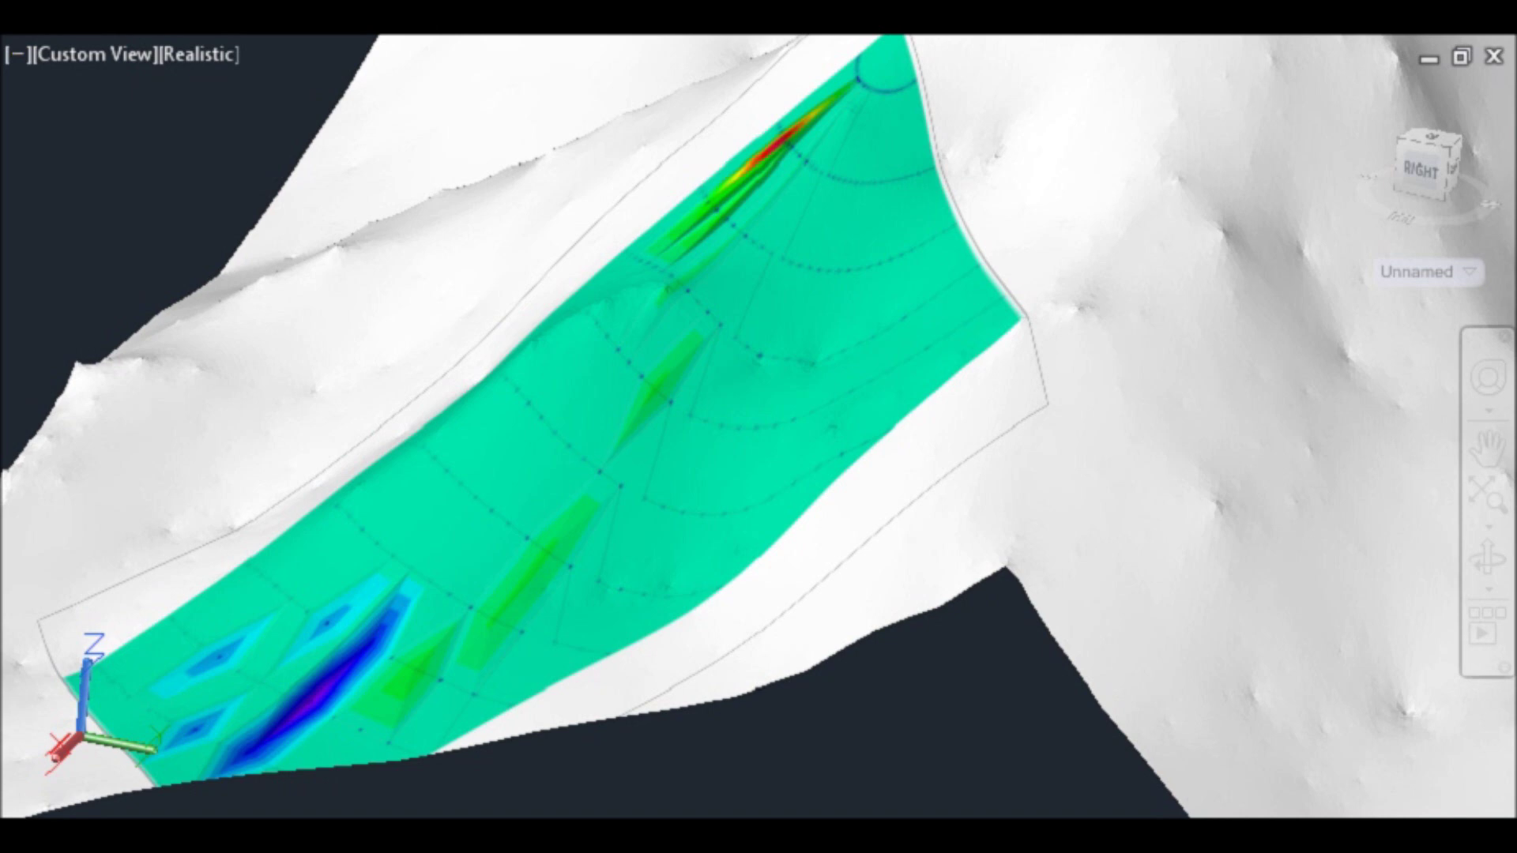
drag(576, 461, 877, 308)
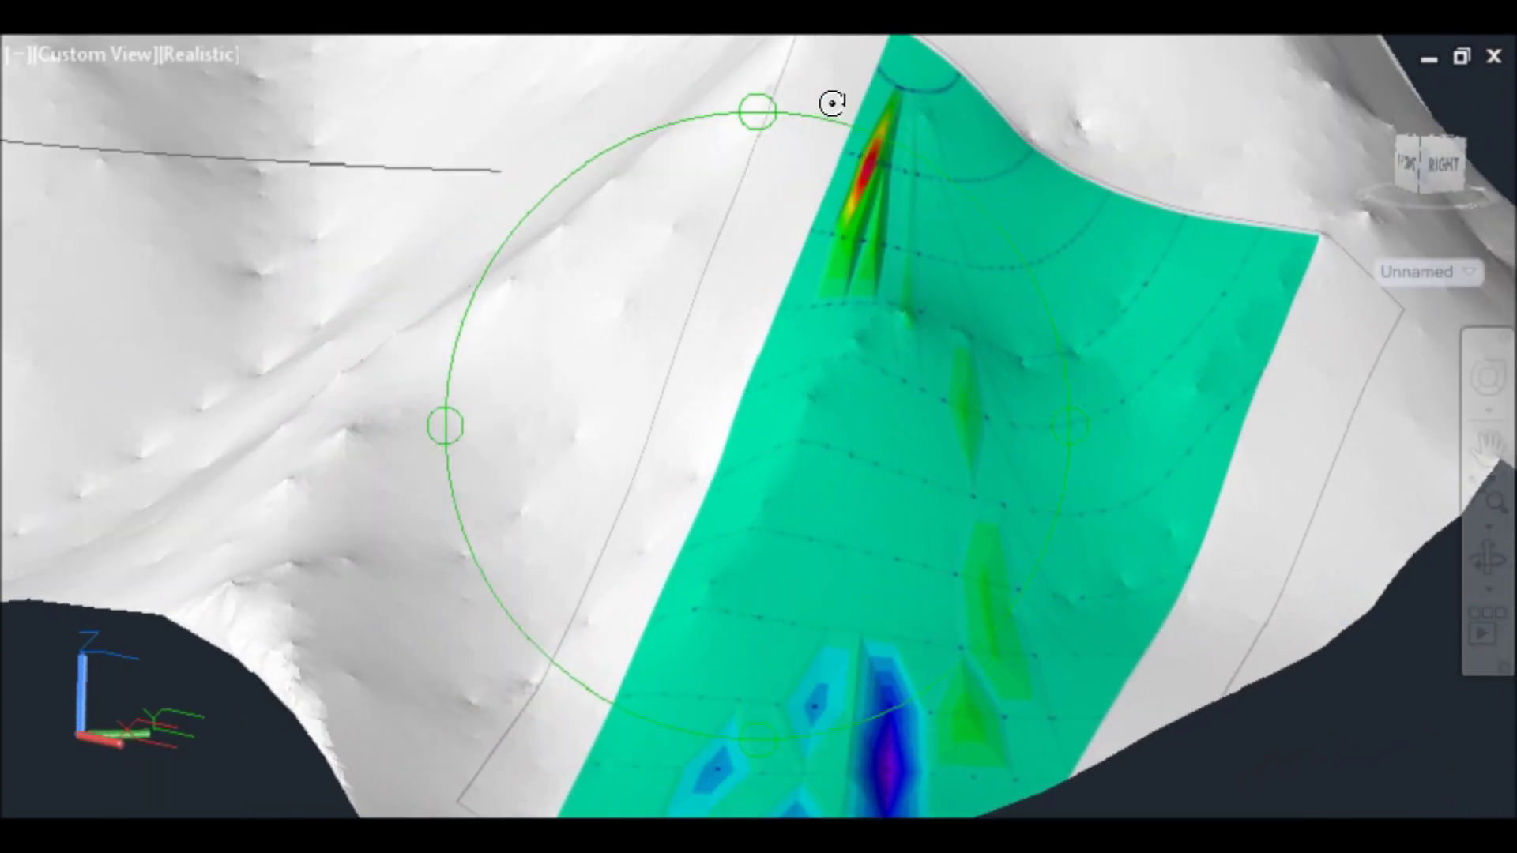
drag(829, 103, 831, 107)
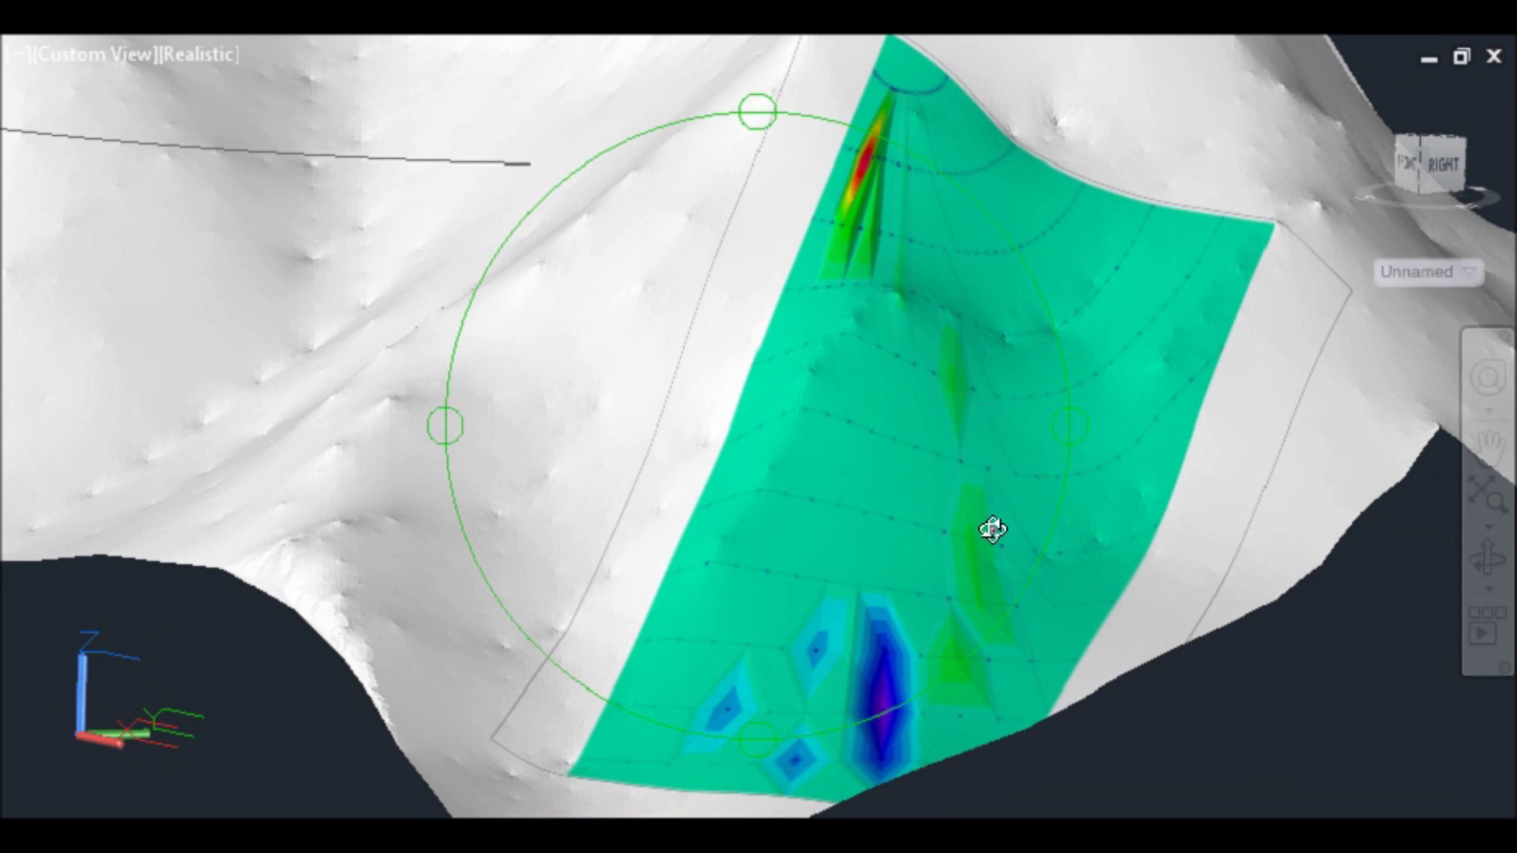
drag(864, 596, 775, 548)
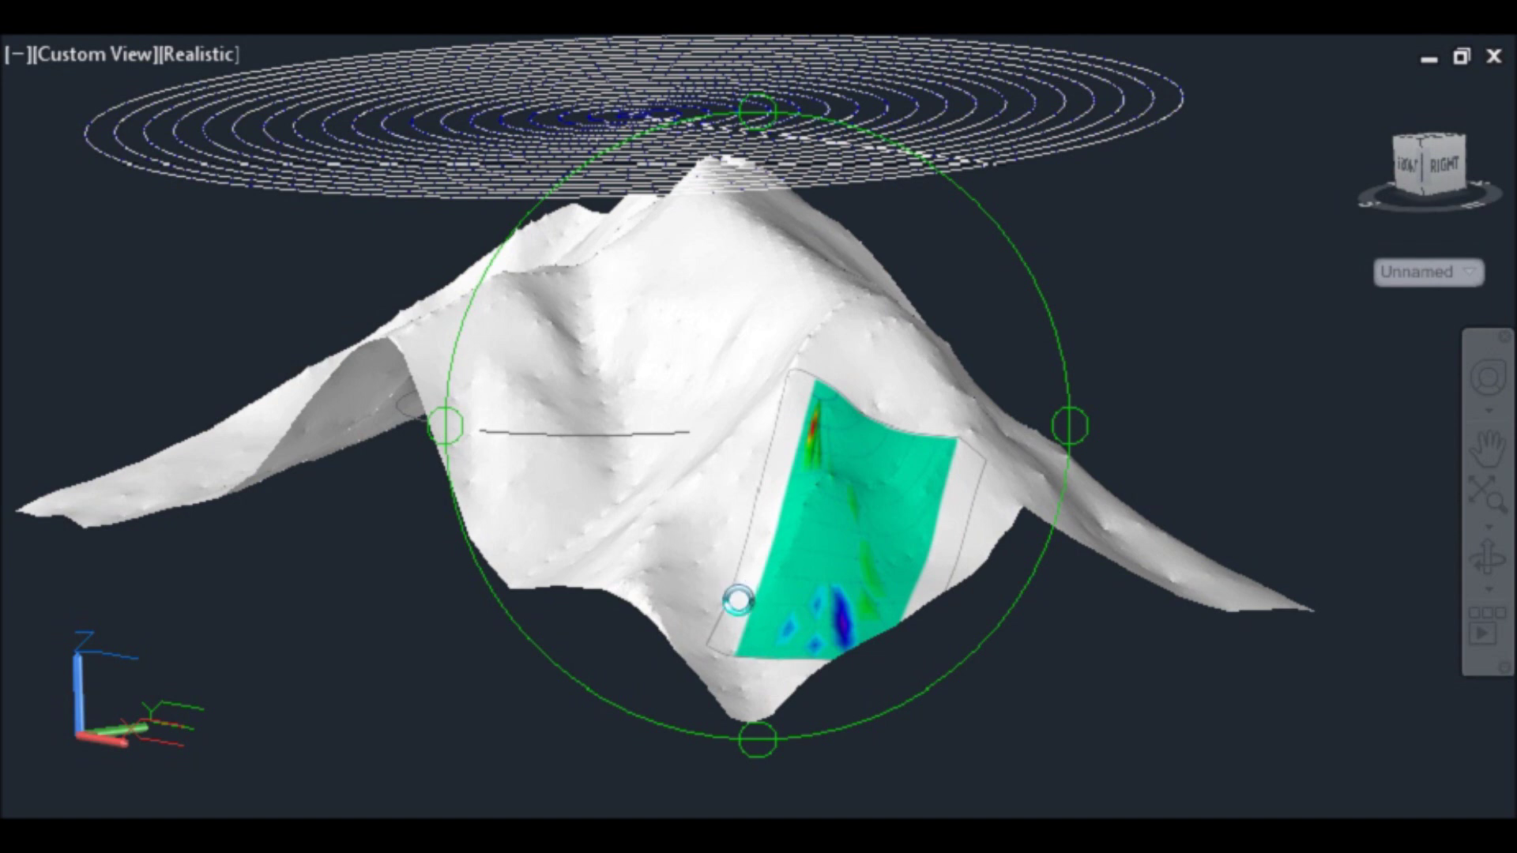
key(Escape)
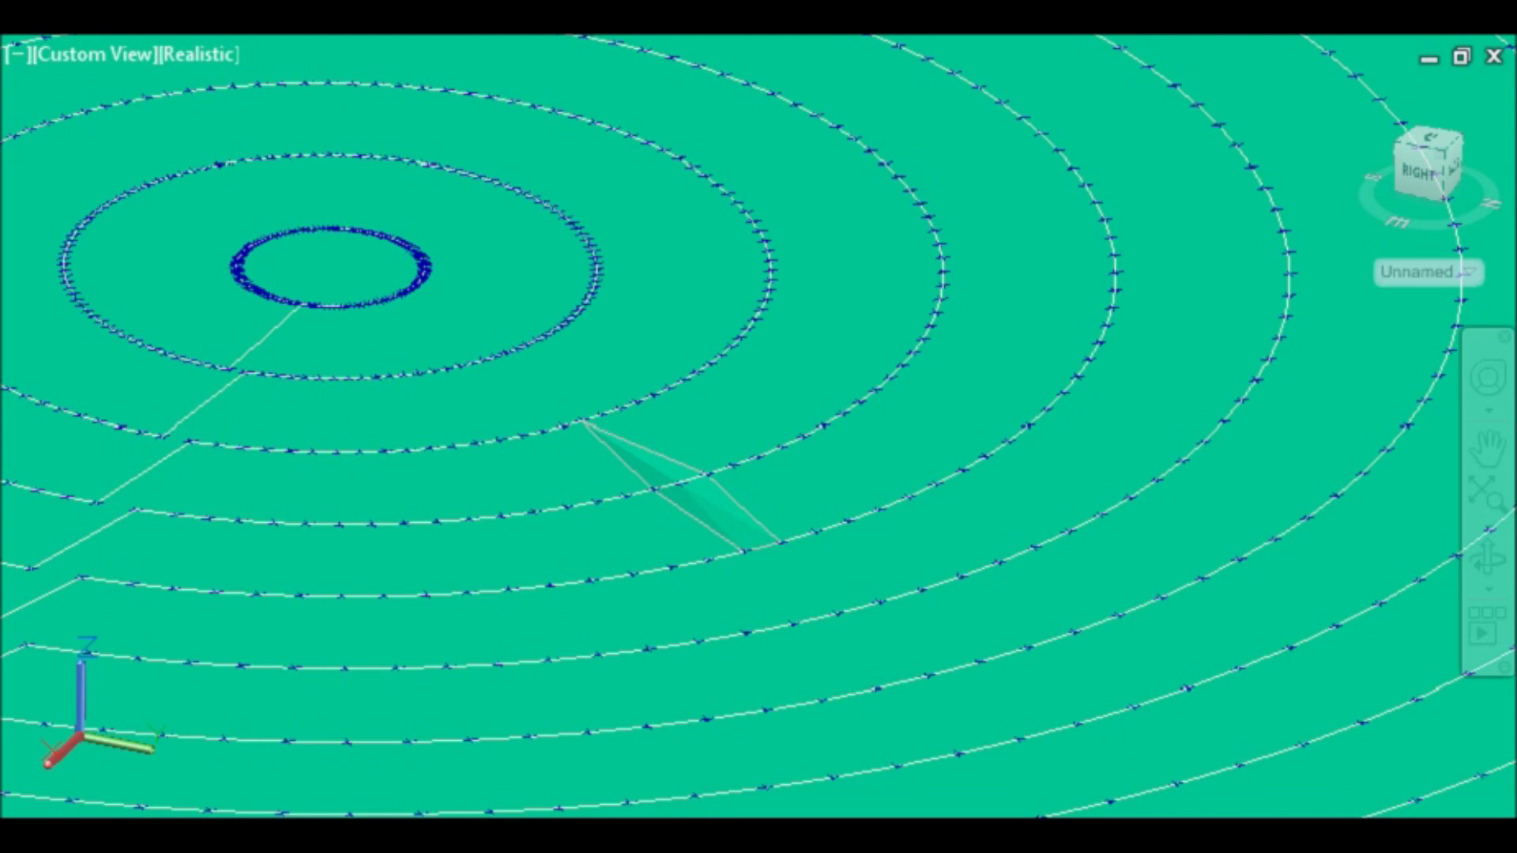
scroll(695, 486, up, 6)
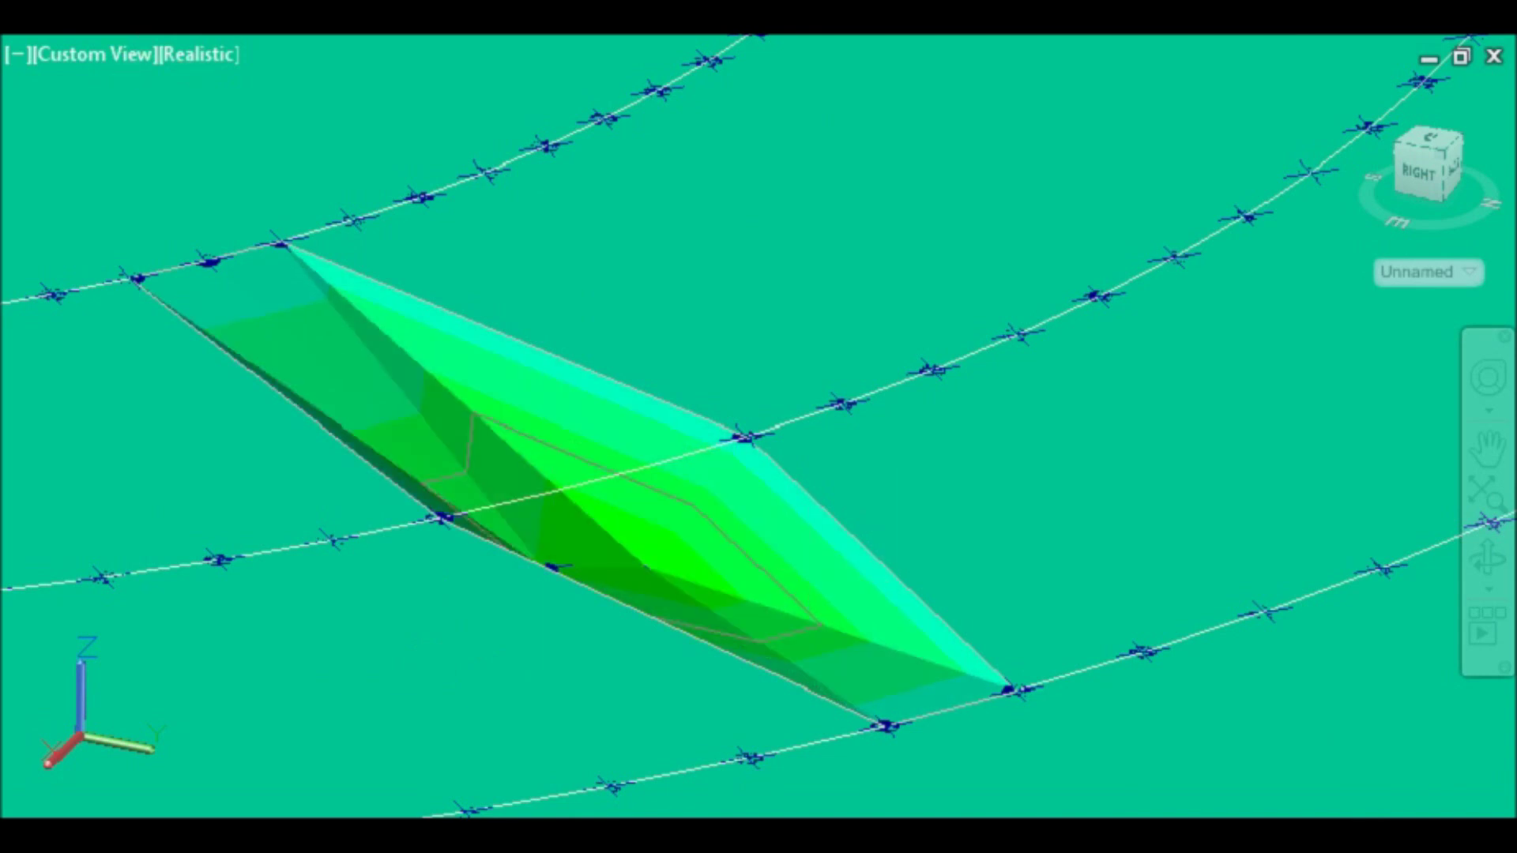
drag(668, 512, 467, 444)
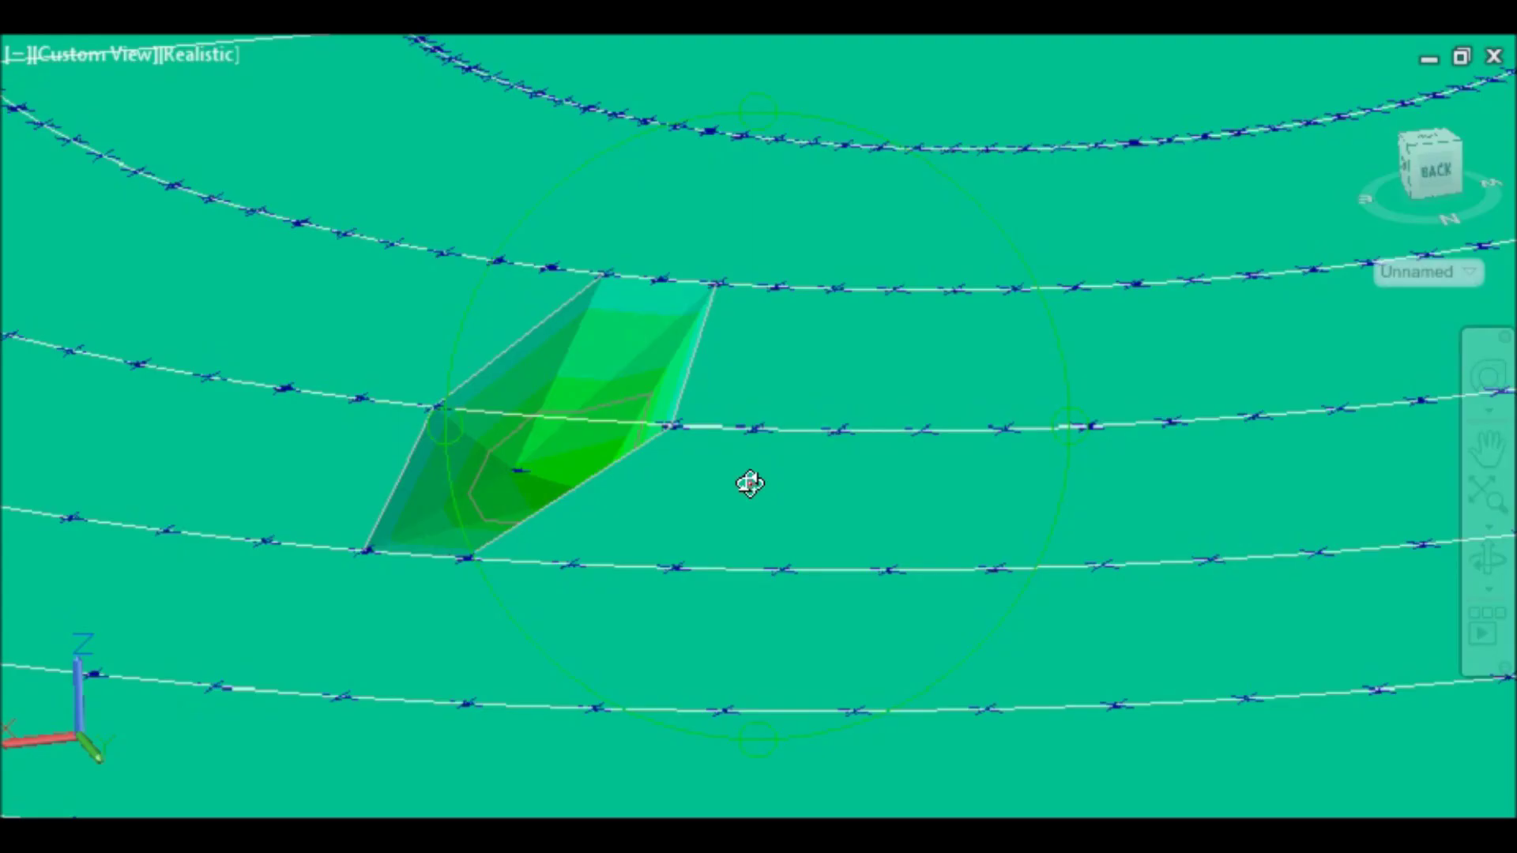
scroll(746, 497, down, 5)
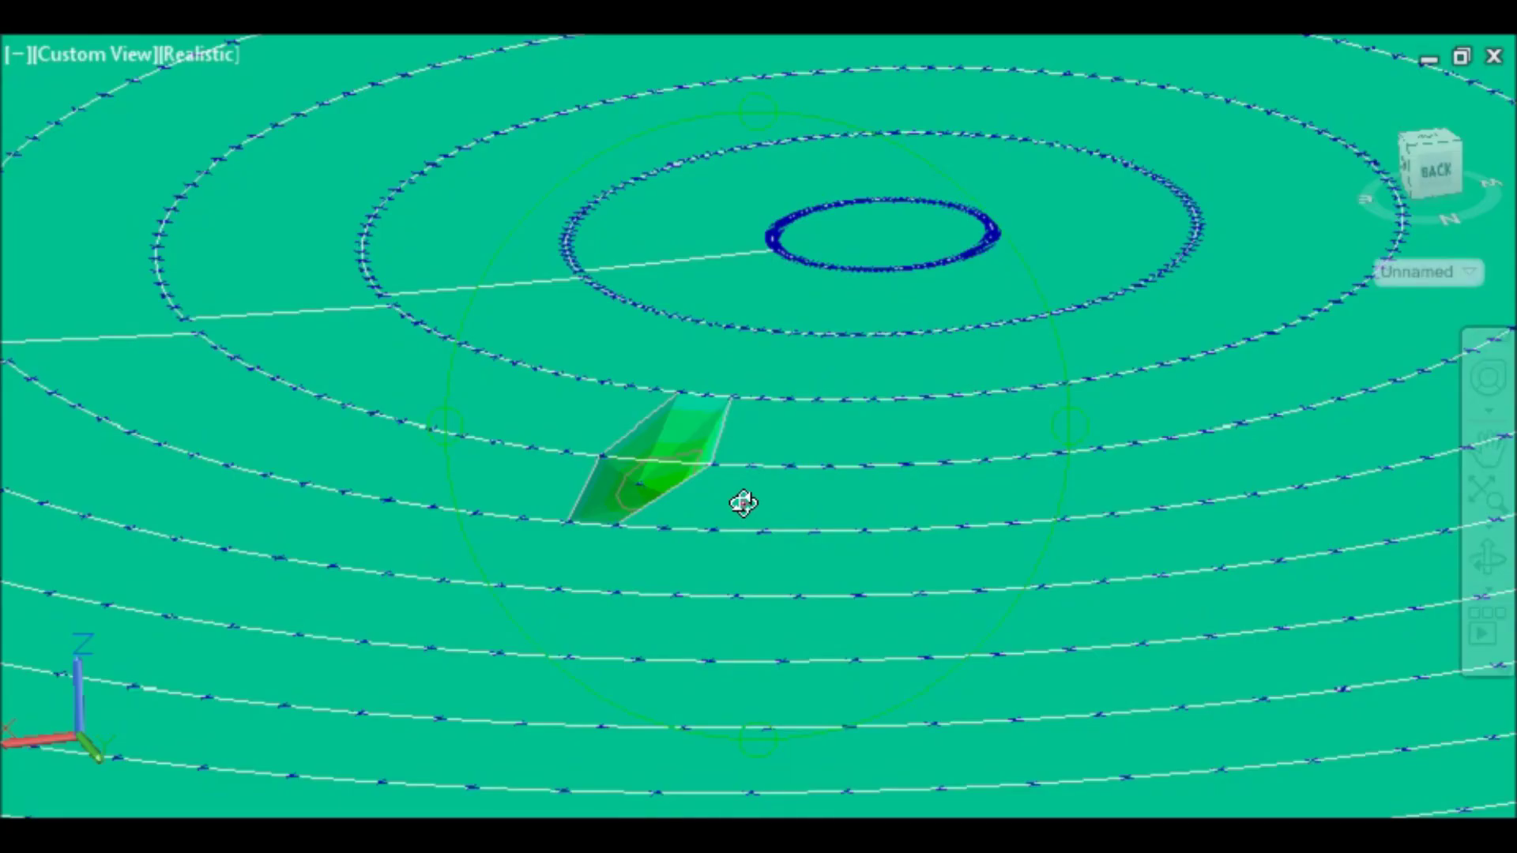
scroll(745, 511, down, 3)
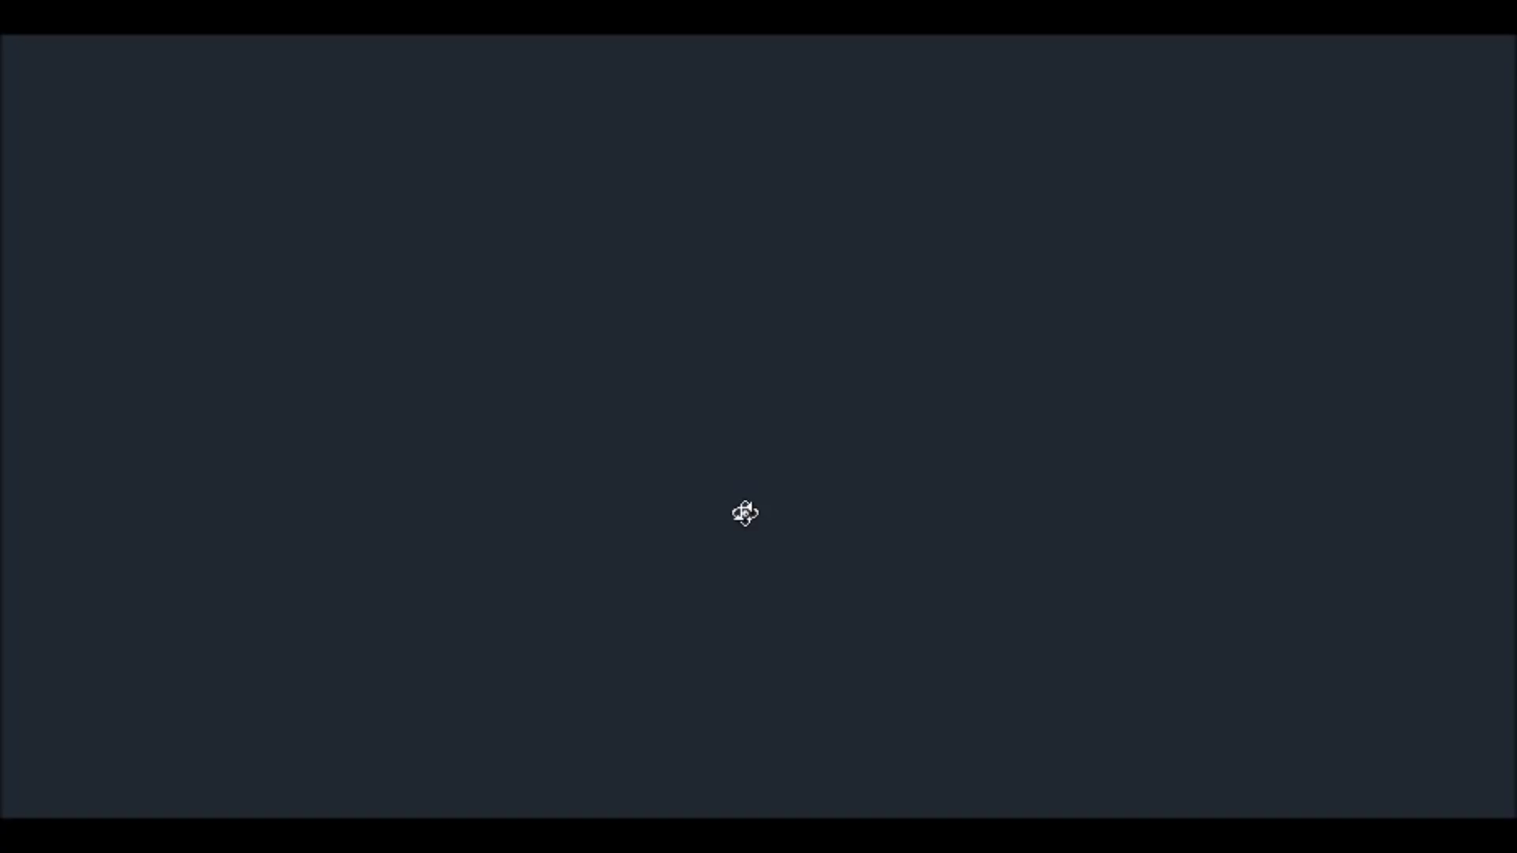
drag(745, 513, 695, 639)
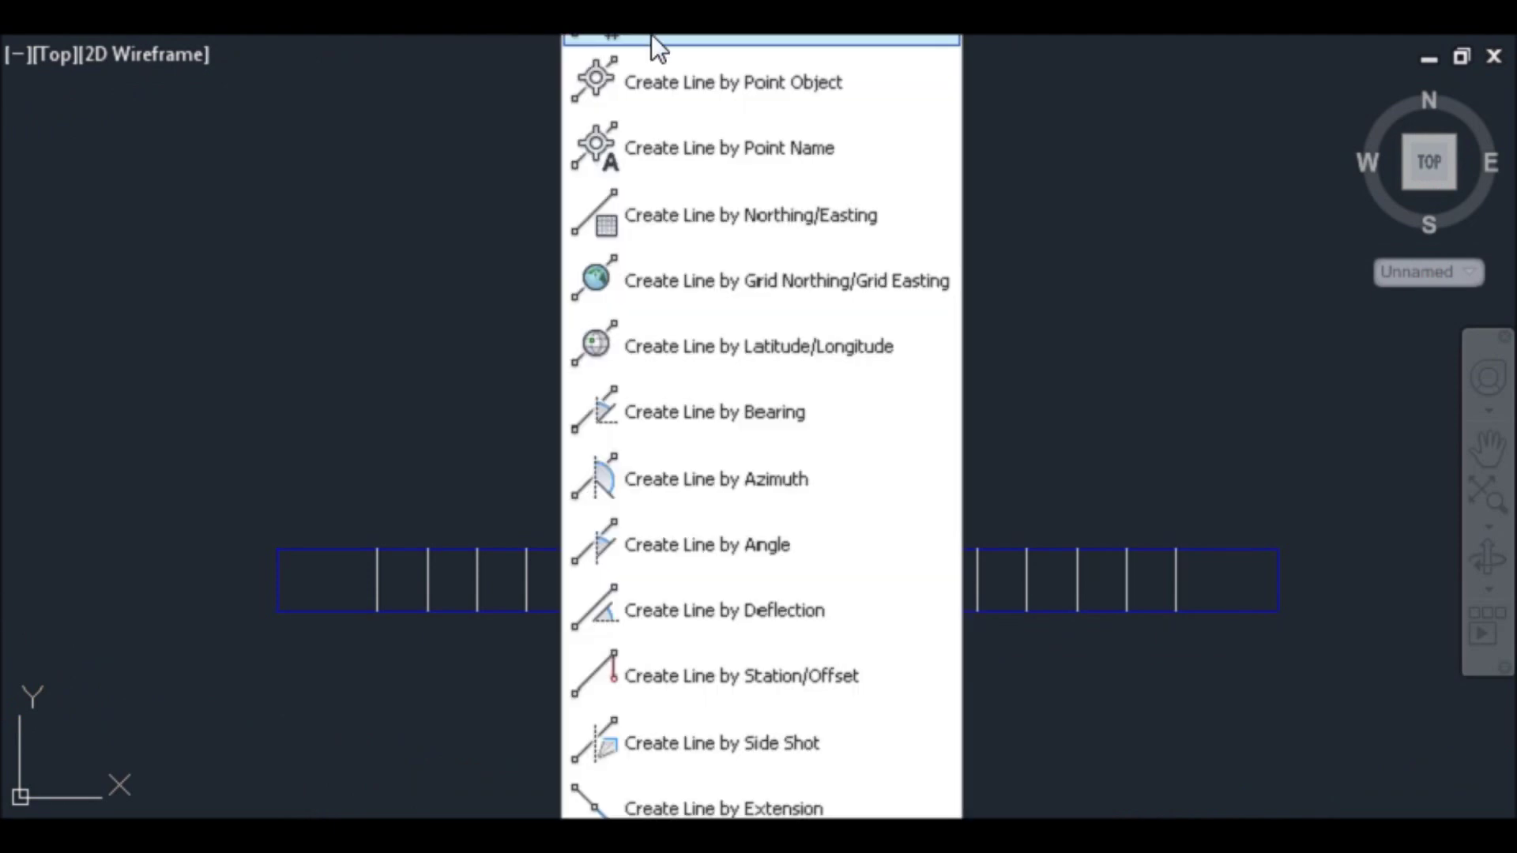
- Start the Line command from the Home tab's Line dropdown
click(650, 37)
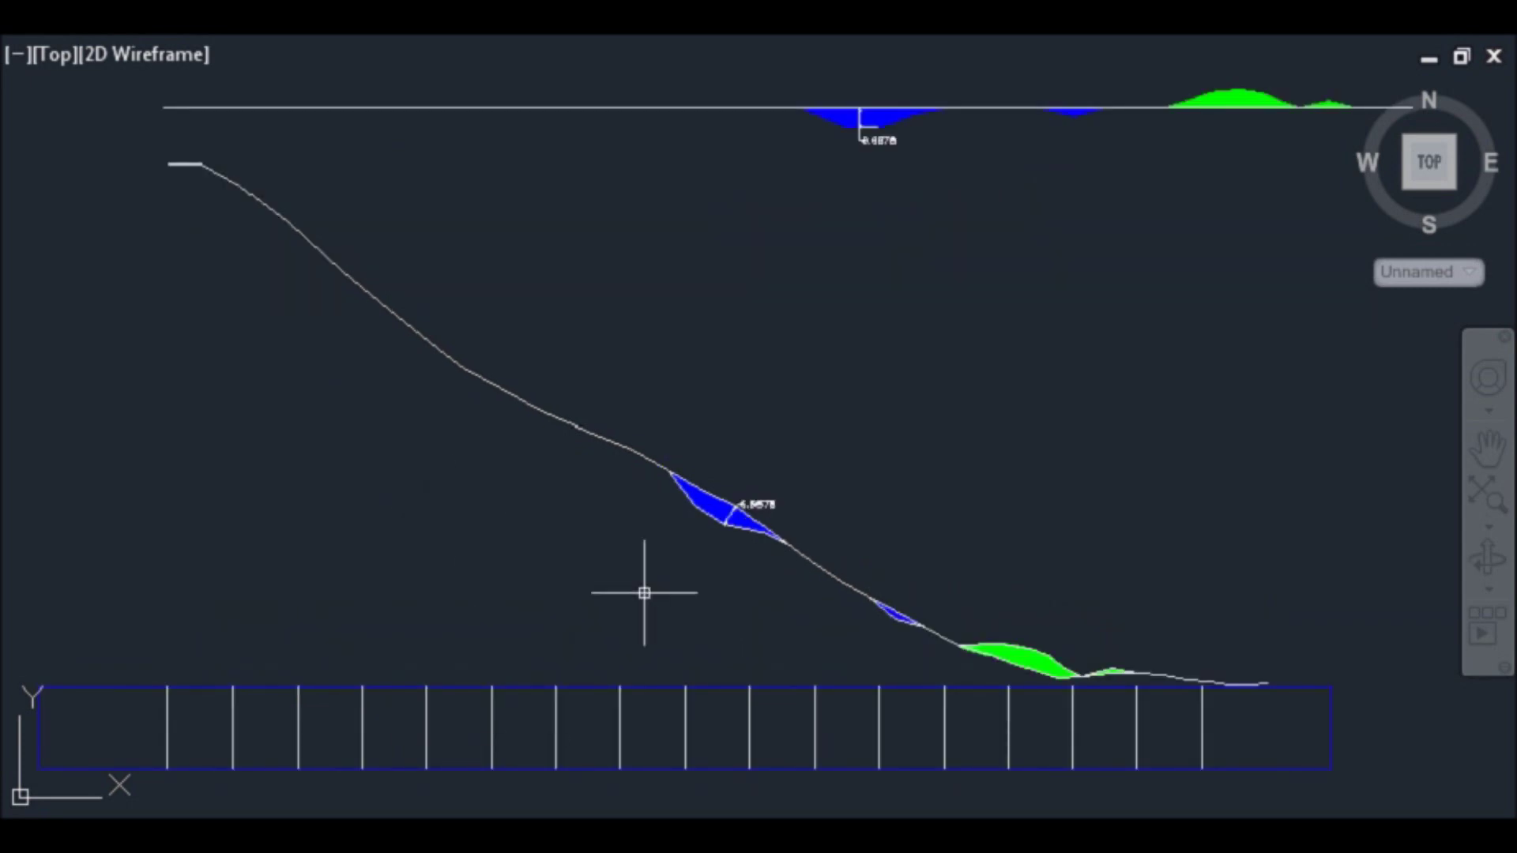
scroll(771, 531, up, 1)
scroll(769, 530, up, 4)
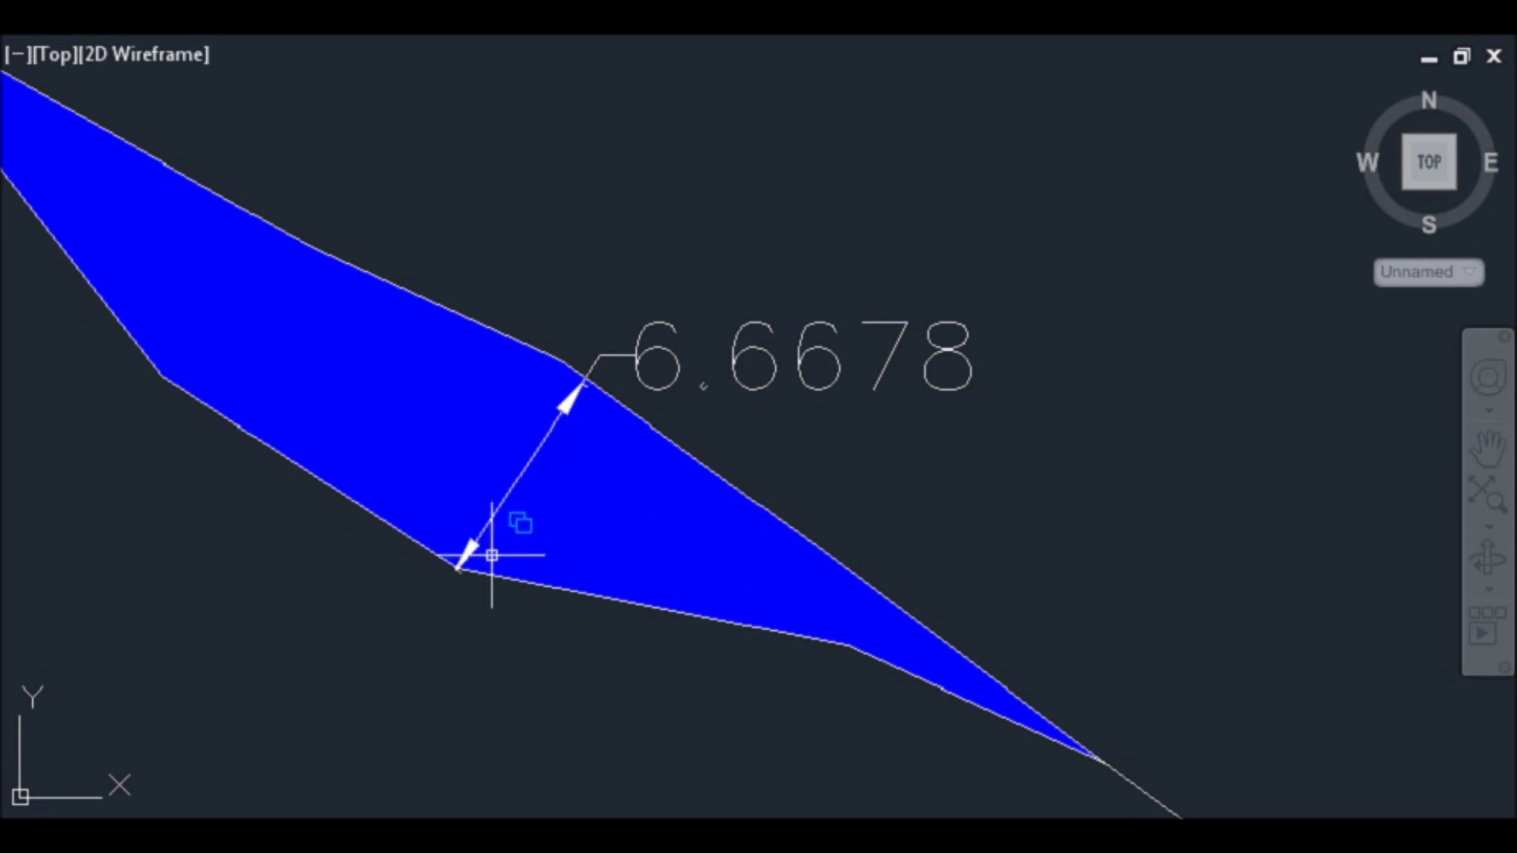
scroll(494, 554, down, 3)
scroll(509, 563, down, 2)
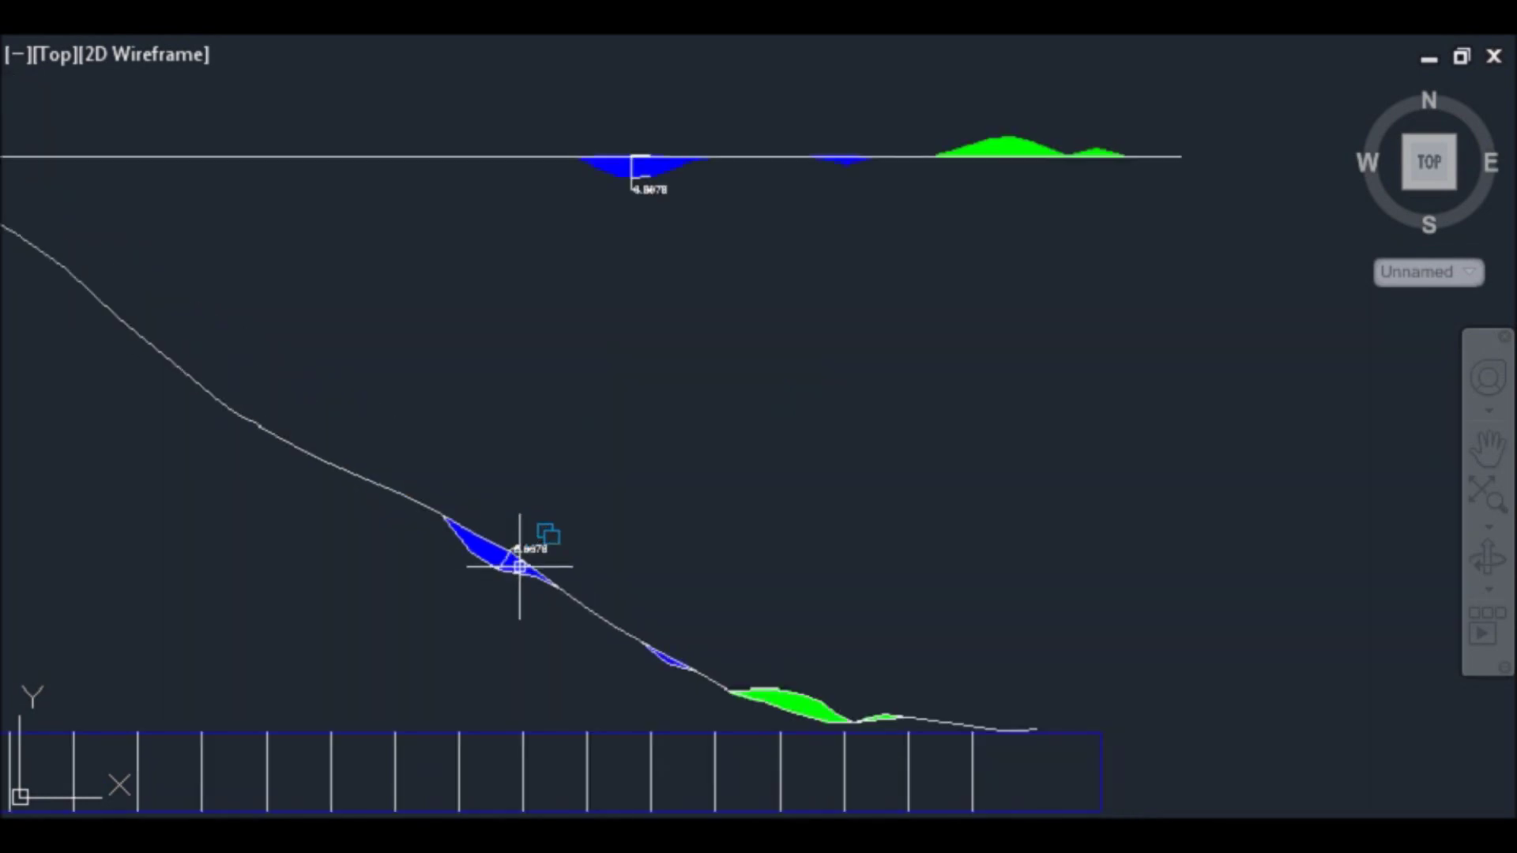
scroll(636, 159, up, 5)
scroll(663, 170, up, 4)
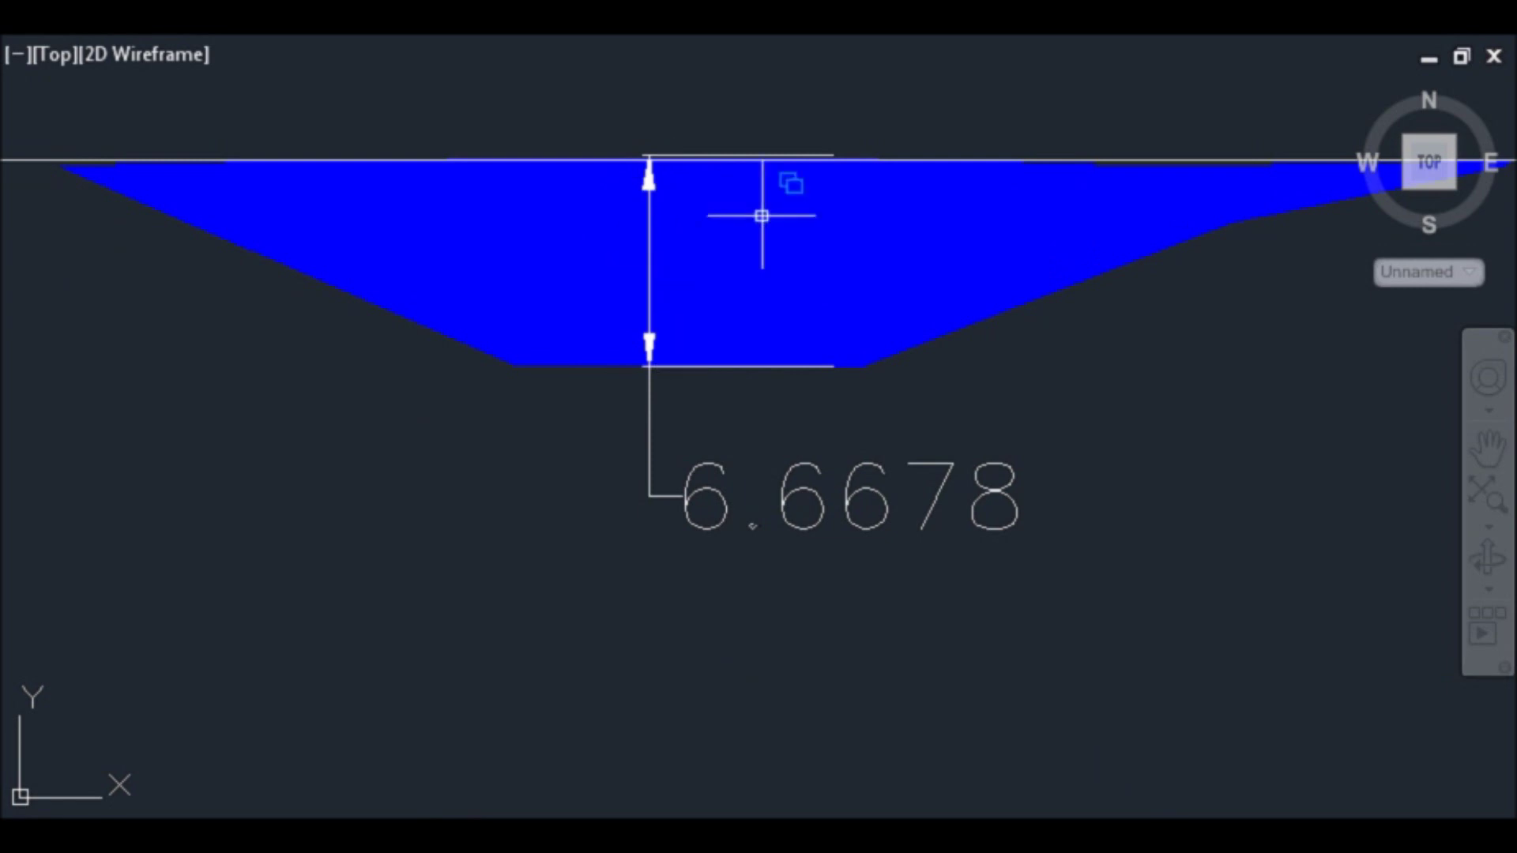
scroll(747, 373, down, 10)
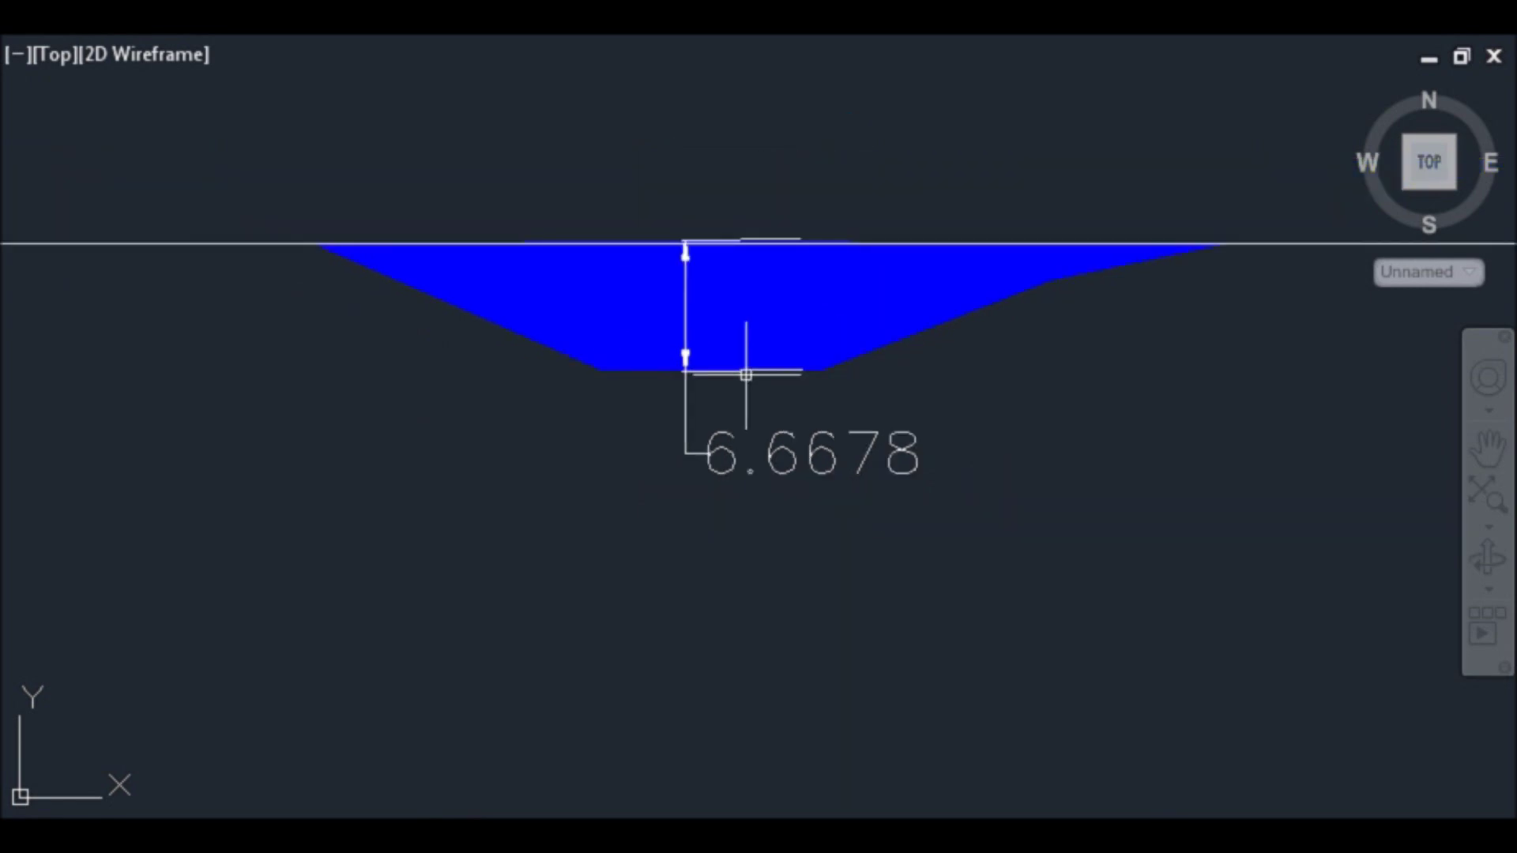
scroll(735, 367, down, 2)
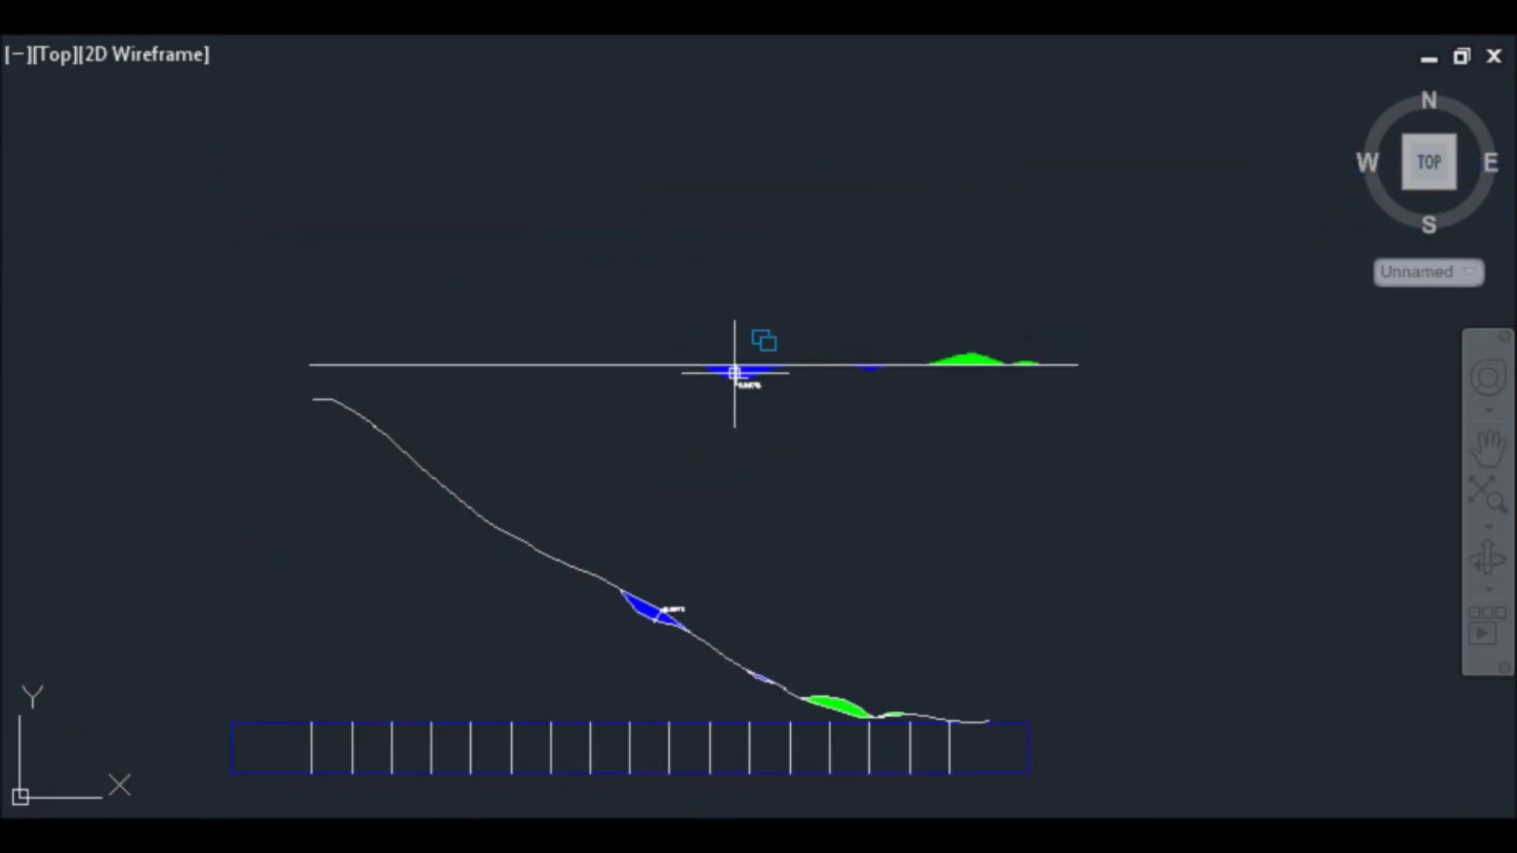
scroll(678, 722, up, 2)
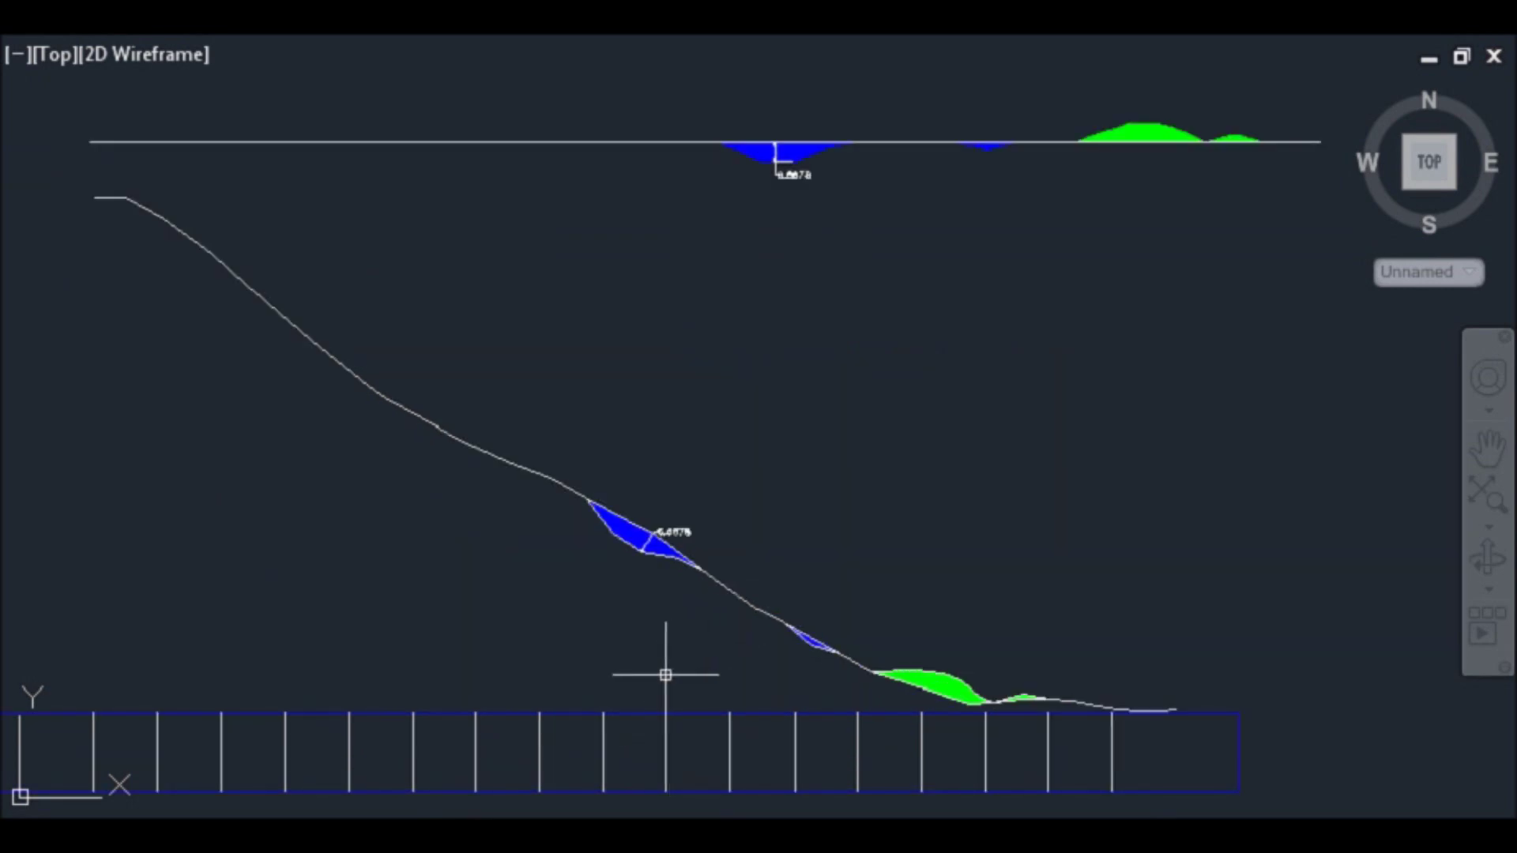